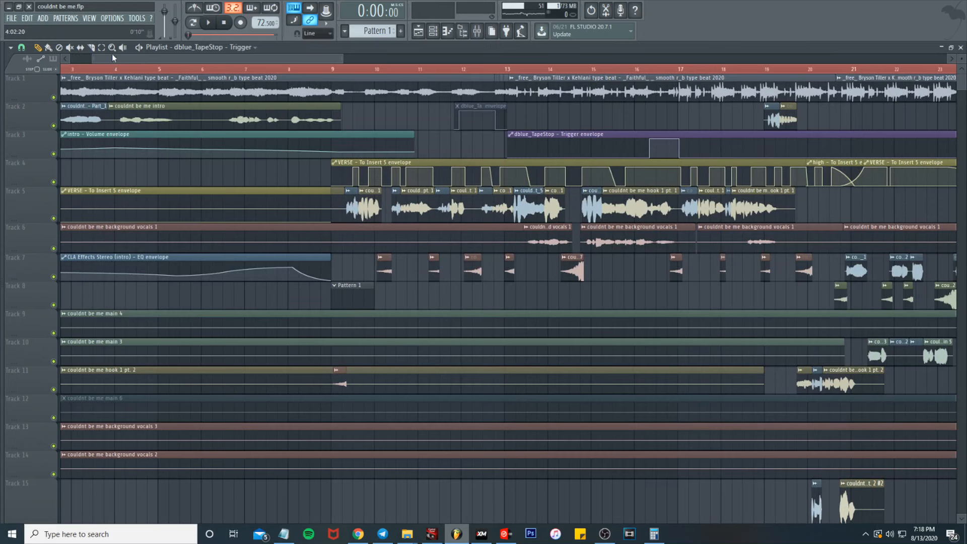
# Step: Look over the song arrangement from bar 1 and open the mixer
pyautogui.moveTo(112, 59); pyautogui.dragTo(87, 60)
pyautogui.scroll(-4, 264, 234)
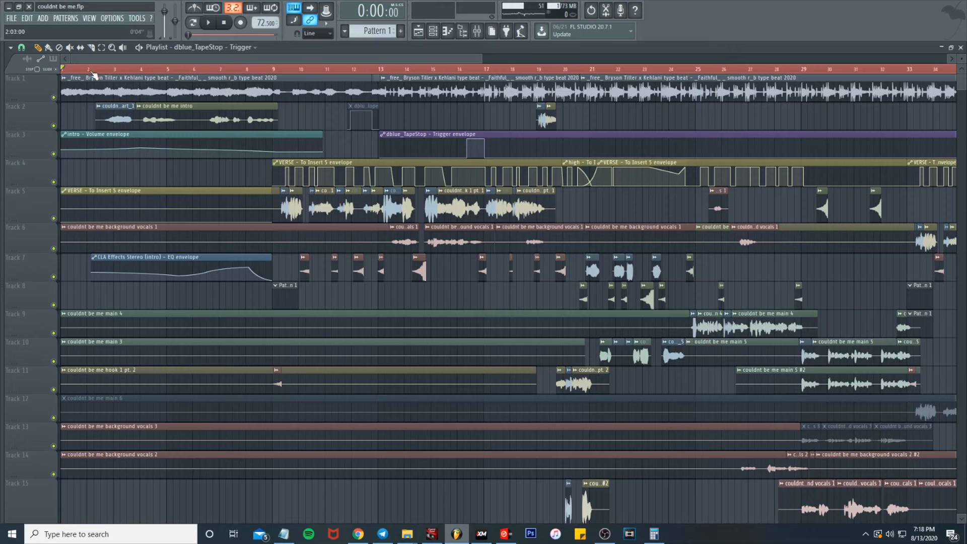
pyautogui.click(477, 30)
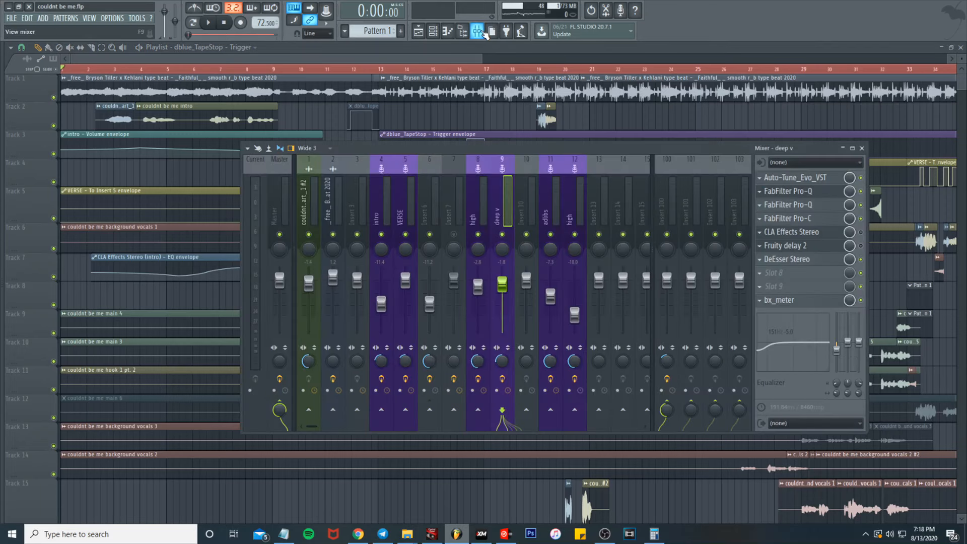
# Step: Set the playback position to the start of the verse at about bar 9 and stop the song
pyautogui.click(207, 56)
pyautogui.scroll(-4, 234, 242)
pyautogui.click(161, 69)
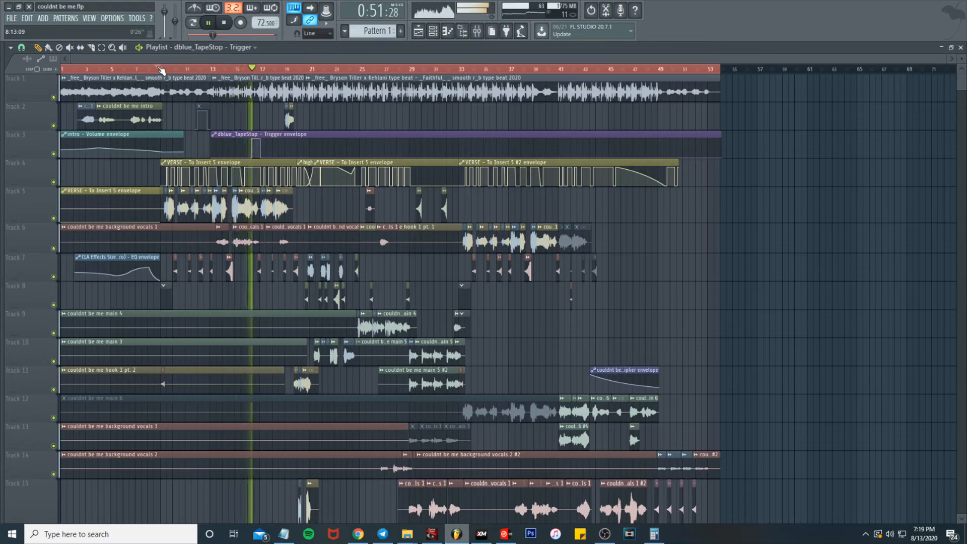
pyautogui.press('space')
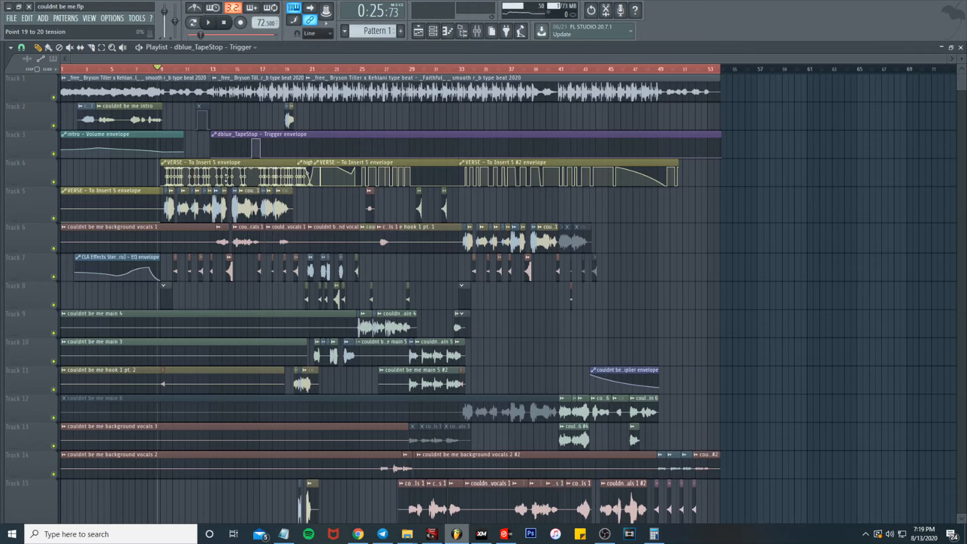
# Step: Switch to VirtualDJ to check the beat's tempo and key, and return to FL Studio
pyautogui.click(506, 534)
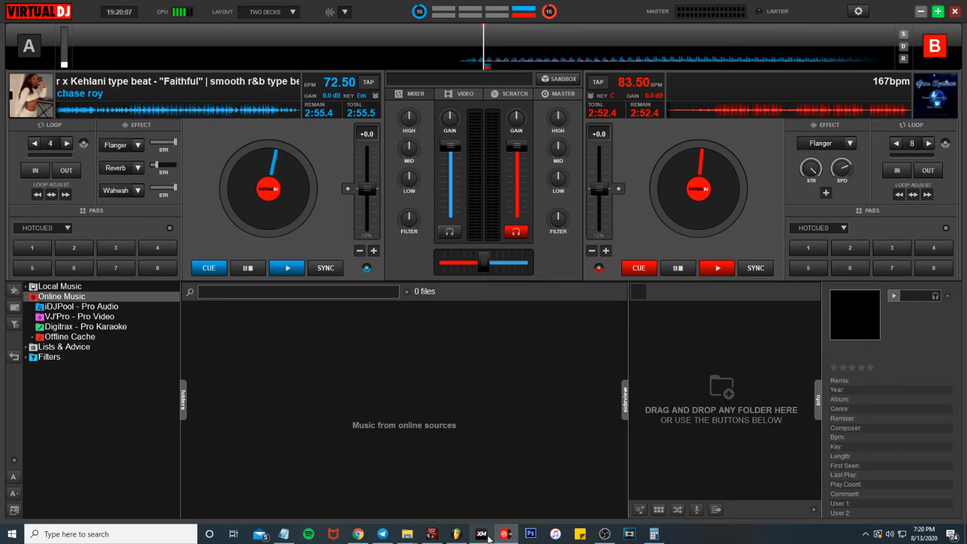
pyautogui.click(457, 534)
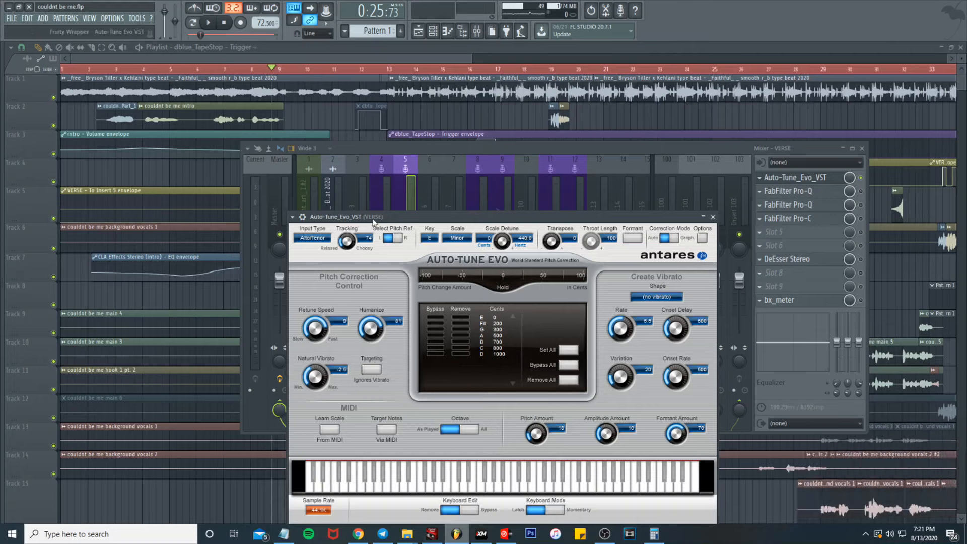
# Step: Play the verse while trying different Auto-Tune EVO retune speeds on the VERSE track, and close the plugin
pyautogui.press('space')
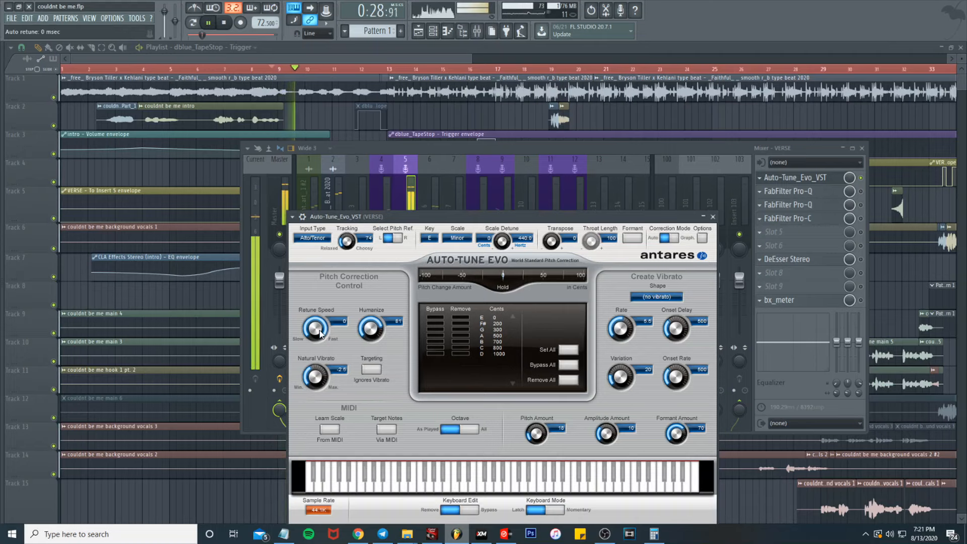
pyautogui.moveTo(315, 333); pyautogui.dragTo(321, 334)
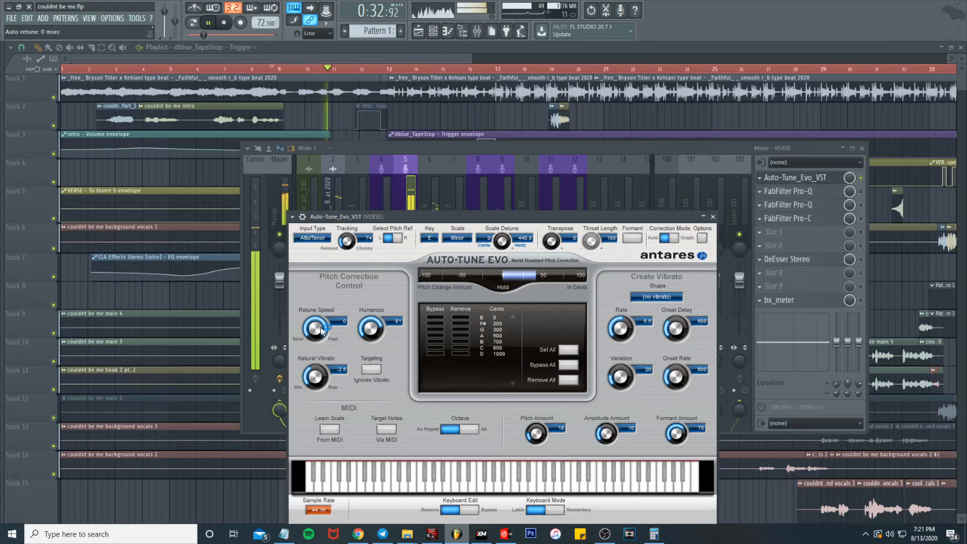
pyautogui.moveTo(322, 331); pyautogui.dragTo(313, 349)
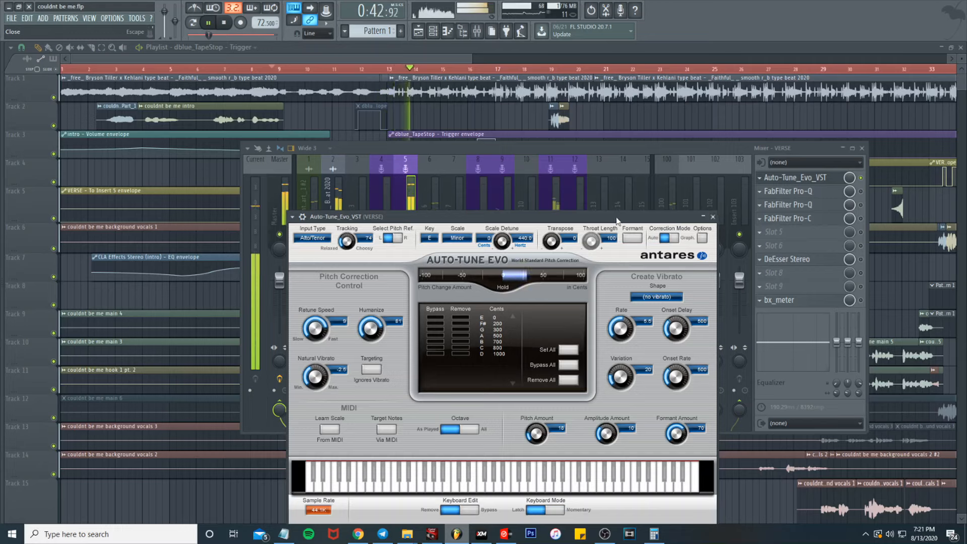
pyautogui.press('space')
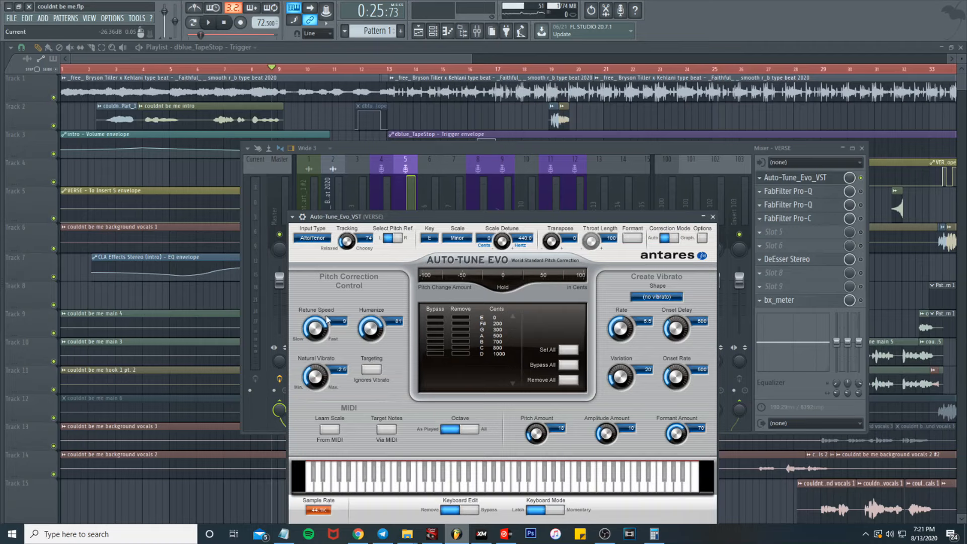
pyautogui.click(713, 216)
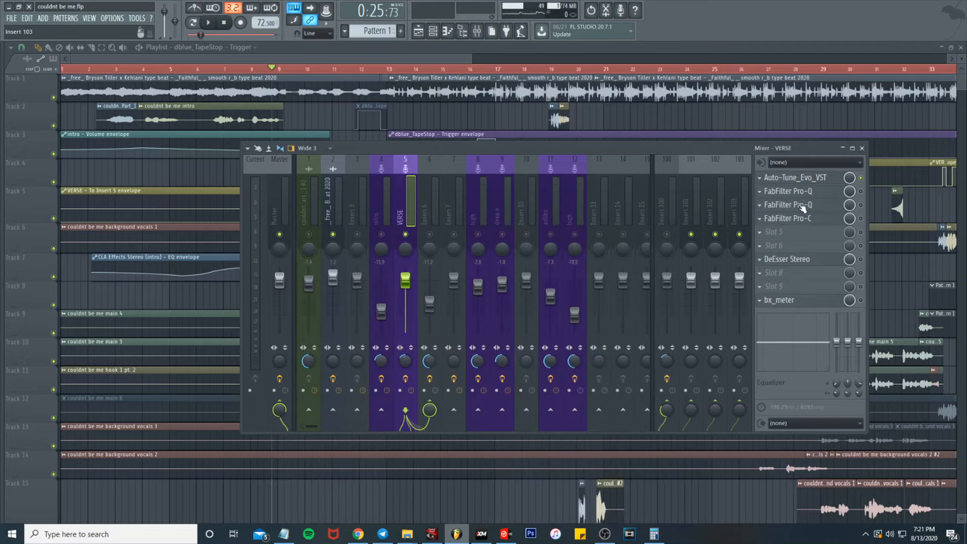
# Step: Enable the first FabFilter Pro-Q on the VERSE track and lower the Master volume to about -7.2 dB
pyautogui.click(802, 193)
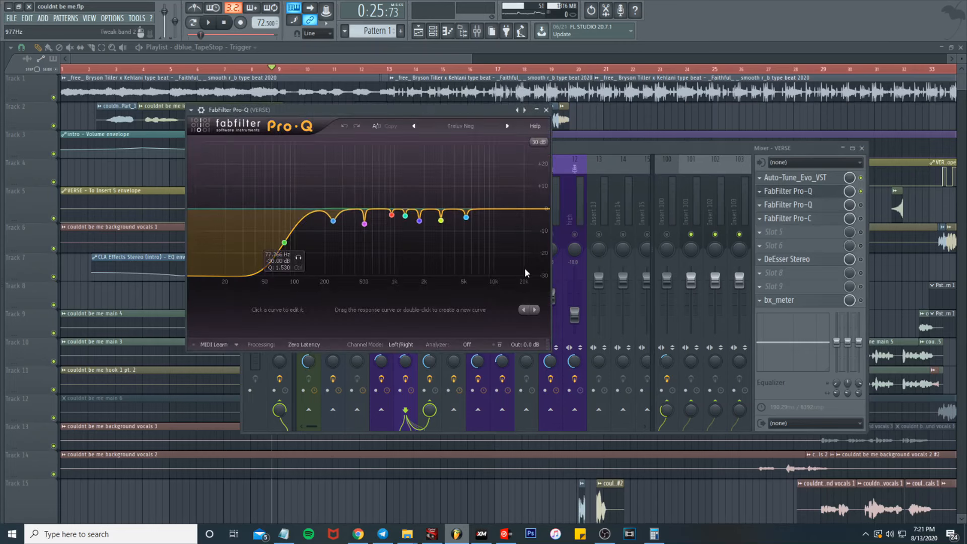
pyautogui.moveTo(310, 110); pyautogui.dragTo(487, 136)
pyautogui.click(282, 281)
pyautogui.moveTo(282, 283); pyautogui.dragTo(283, 300)
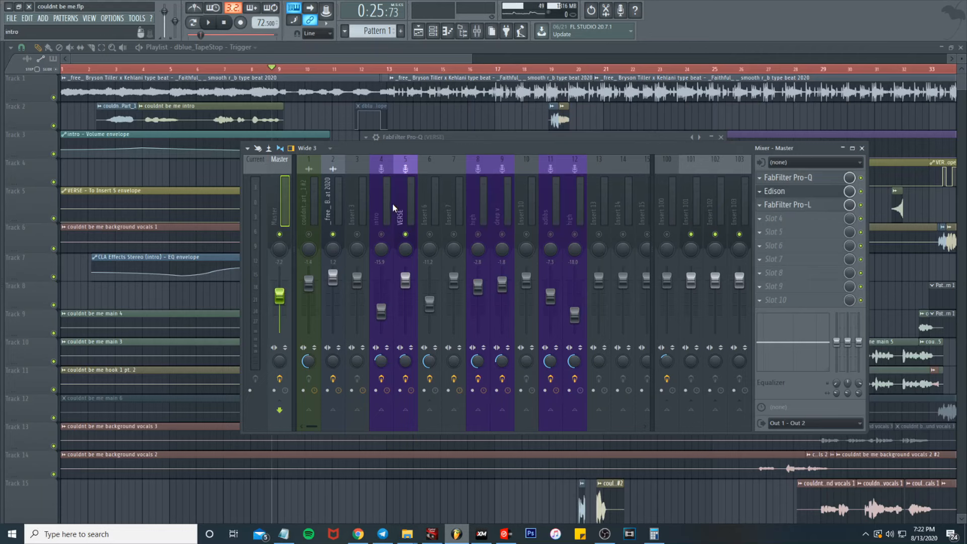
# Step: Play the verse through the VERSE track's first Pro-Q to audition its low-shelf cut
pyautogui.click(405, 201)
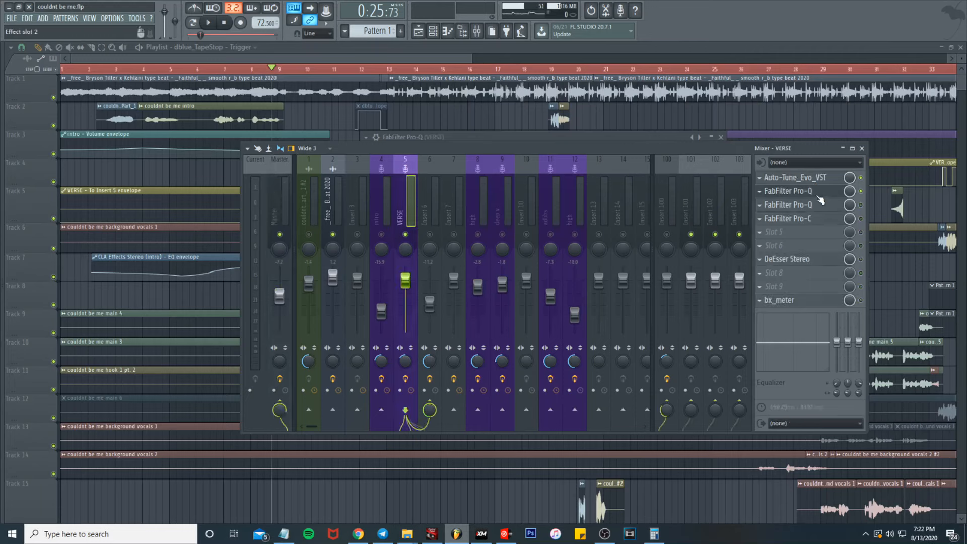
pyautogui.click(783, 203)
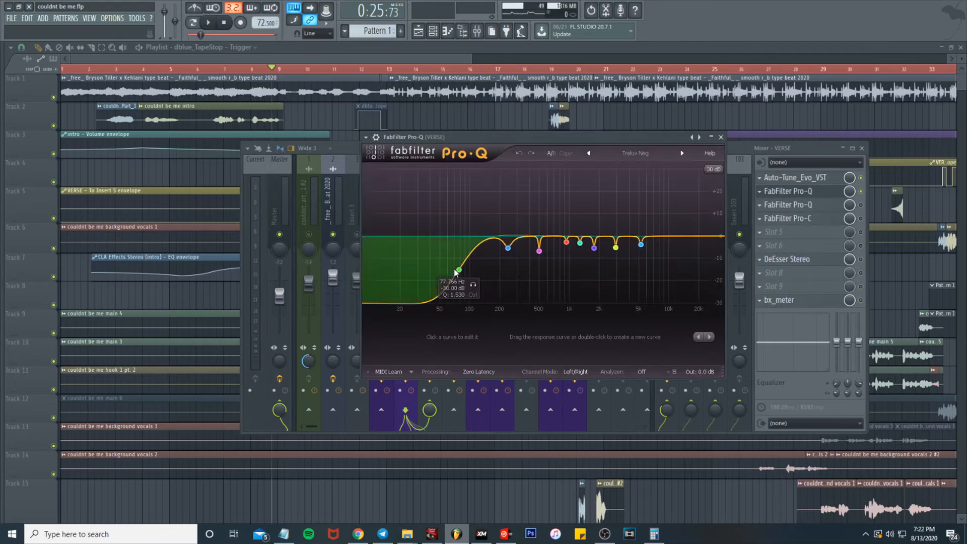
pyautogui.moveTo(460, 271); pyautogui.dragTo(460, 295)
pyautogui.press('space')
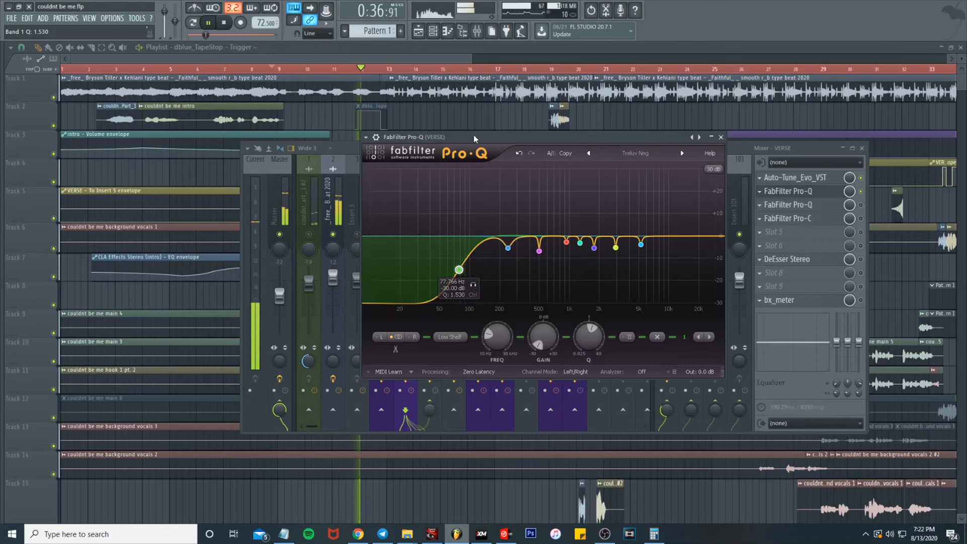
pyautogui.press('space')
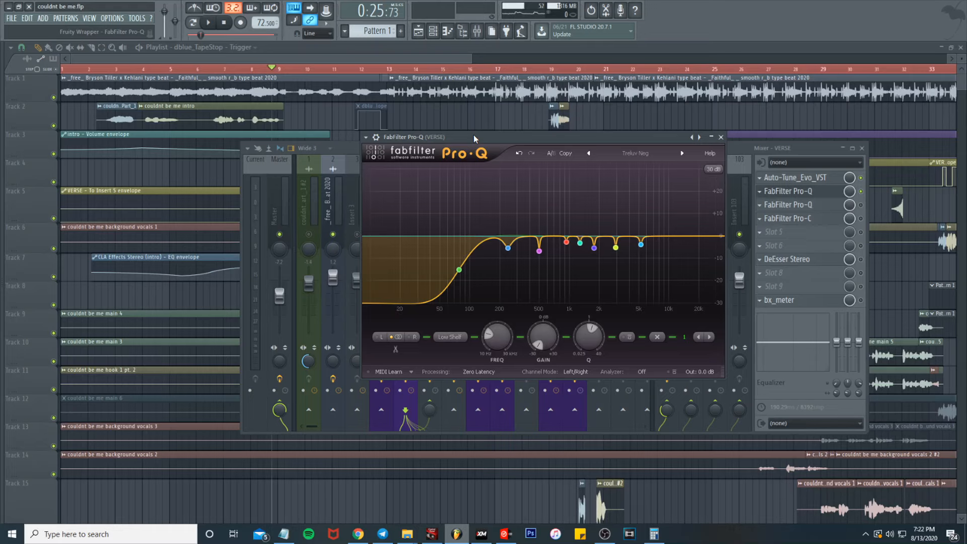
# Step: Boost the narrow Pro-Q band near 500 Hz to about +30 dB during playback, restore its small cut and close the equalizer
pyautogui.moveTo(515, 245)
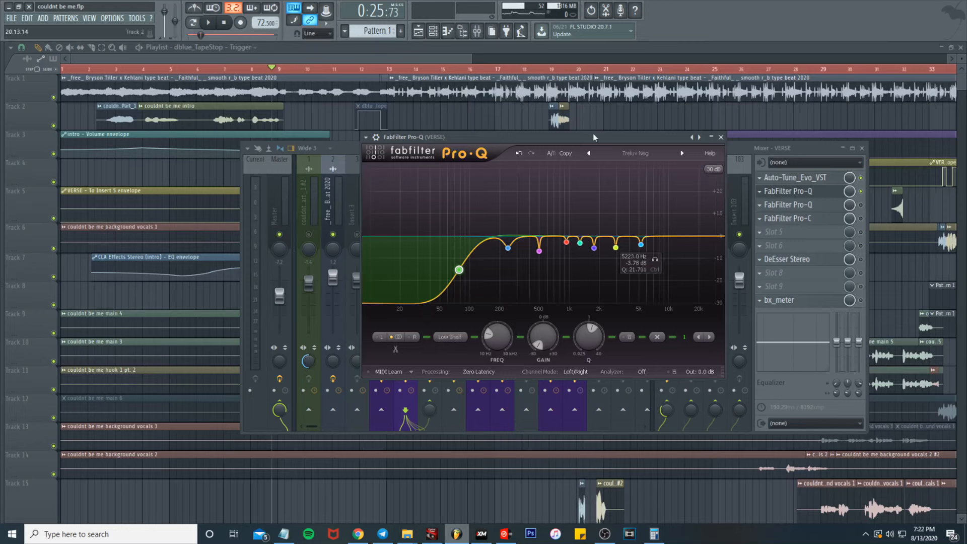
pyautogui.moveTo(595, 138); pyautogui.dragTo(568, 141)
pyautogui.press('space')
pyautogui.moveTo(514, 254); pyautogui.dragTo(516, 83)
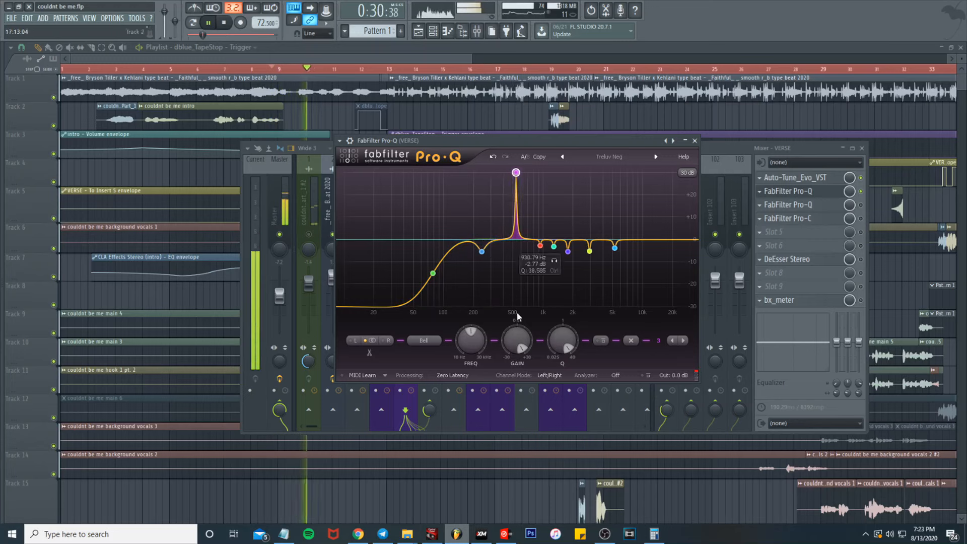
pyautogui.press('space')
pyautogui.moveTo(518, 336); pyautogui.dragTo(516, 412)
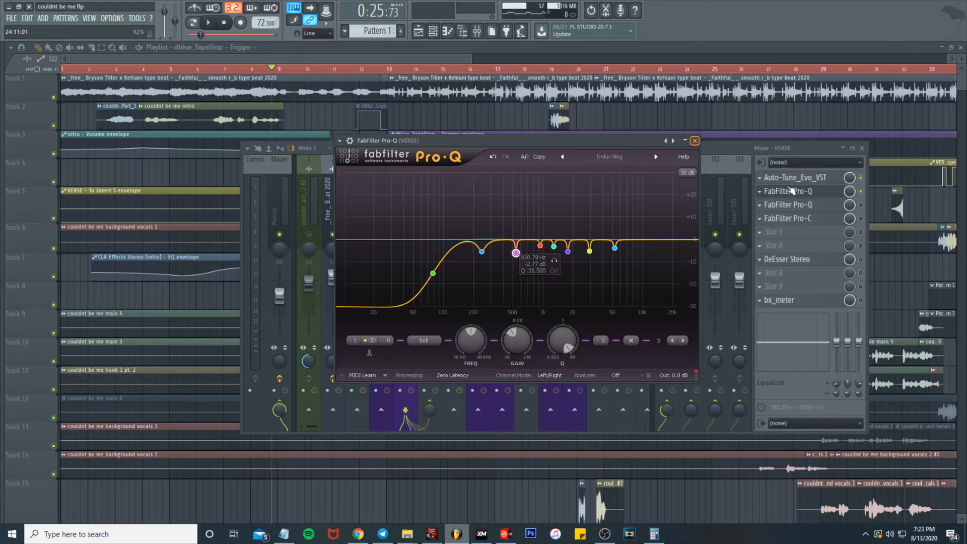
pyautogui.click(695, 141)
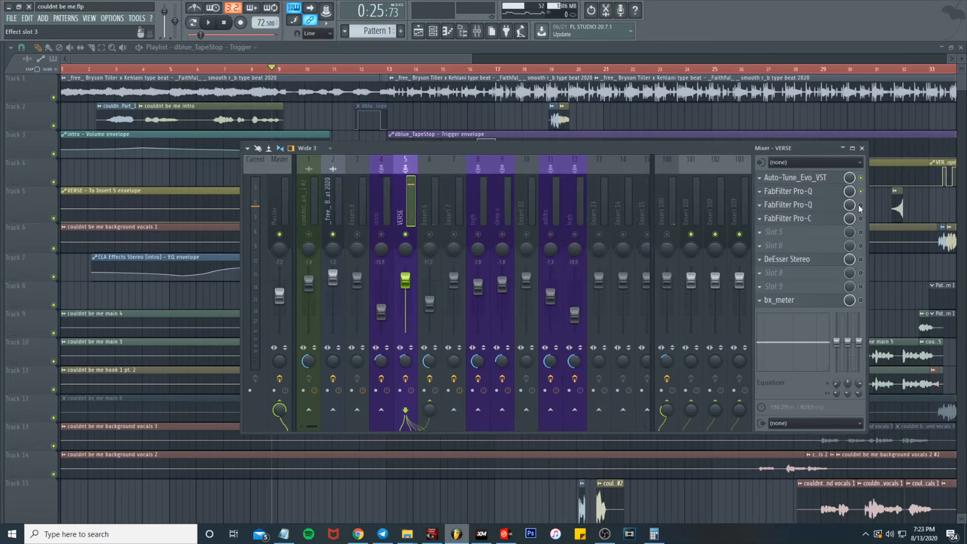
# Step: Enable the second FabFilter Pro-Q on the VERSE track and review its high-frequency boost bands
pyautogui.click(826, 209)
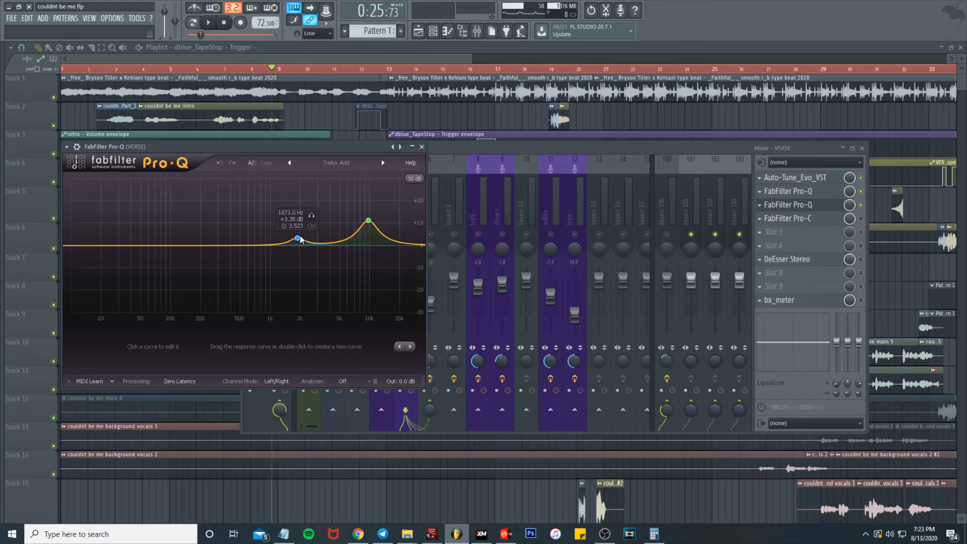
pyautogui.click(421, 147)
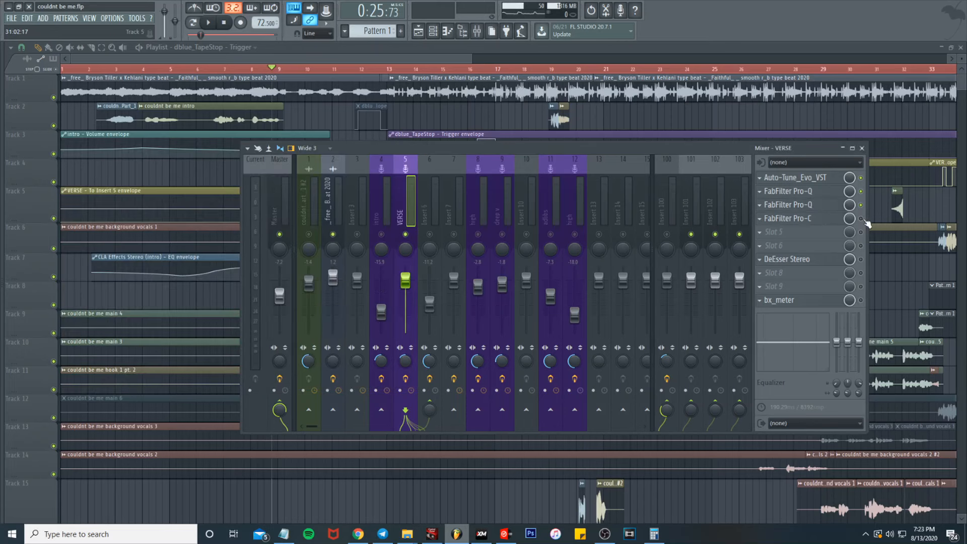
# Step: Enable FabFilter Pro-C on the VERSE track and play the verse to check the compressor's threshold and gain reduction
pyautogui.click(789, 219)
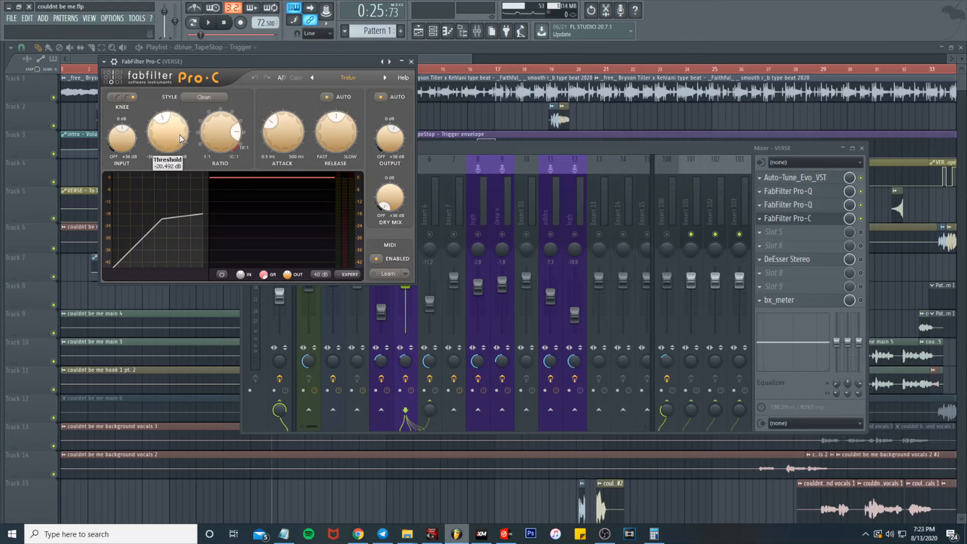
pyautogui.moveTo(259, 62); pyautogui.dragTo(376, 98)
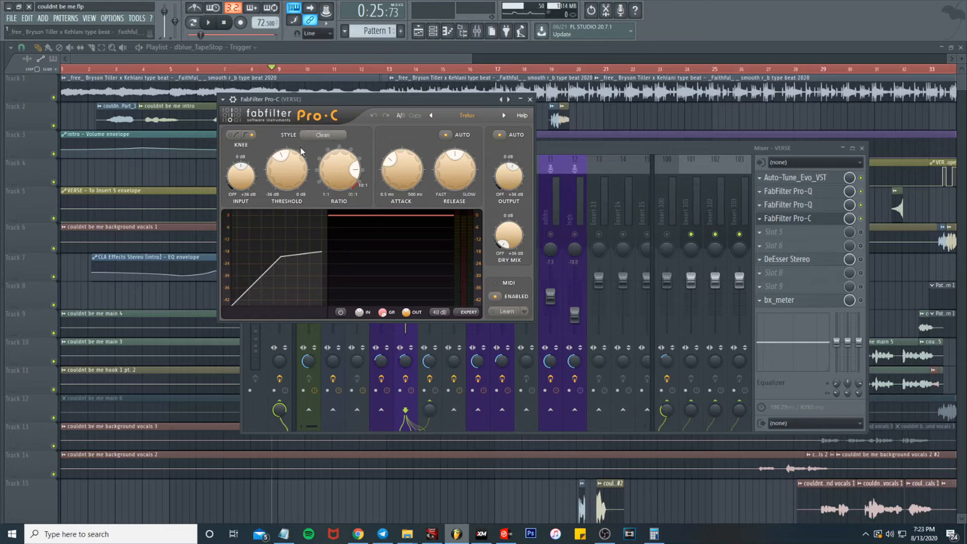
pyautogui.moveTo(291, 173)
pyautogui.press('space')
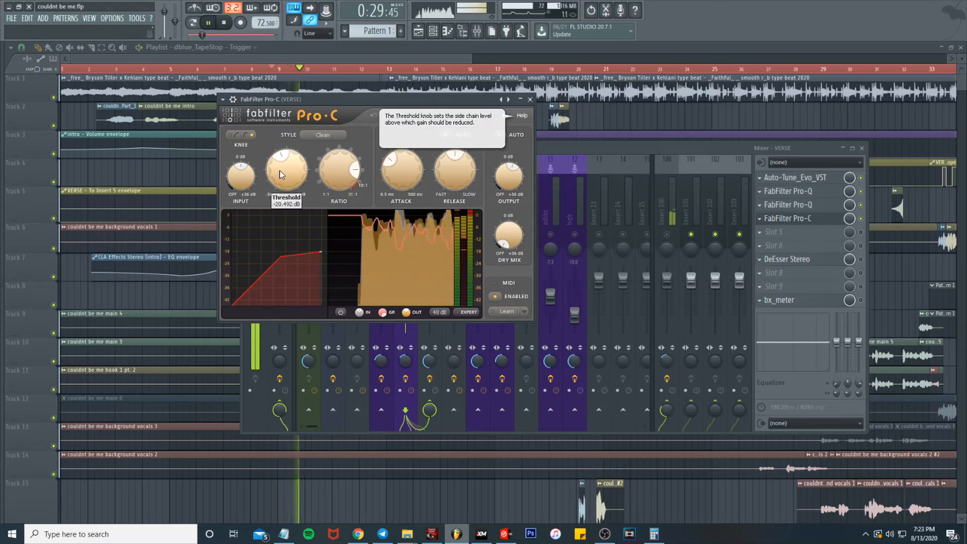
pyautogui.moveTo(252, 178)
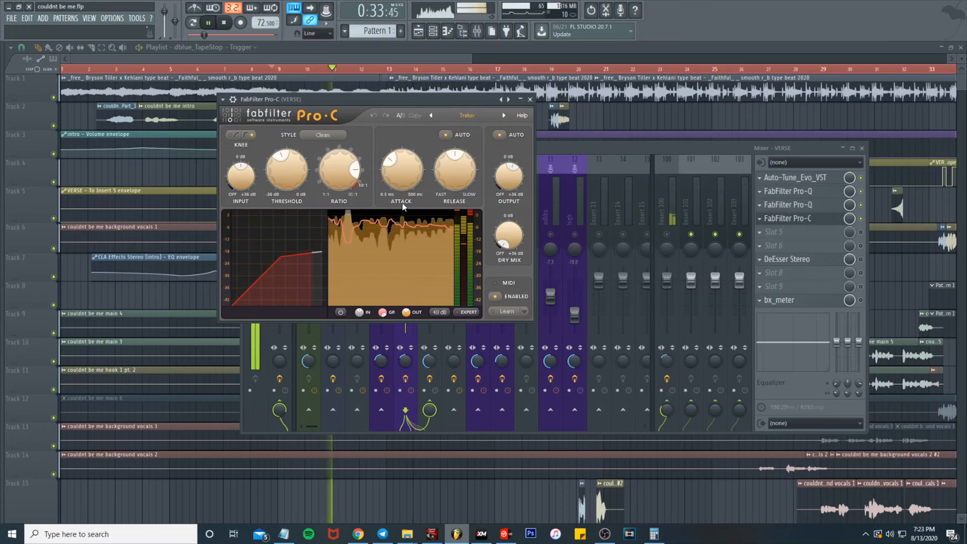
pyautogui.press('space')
pyautogui.moveTo(508, 181)
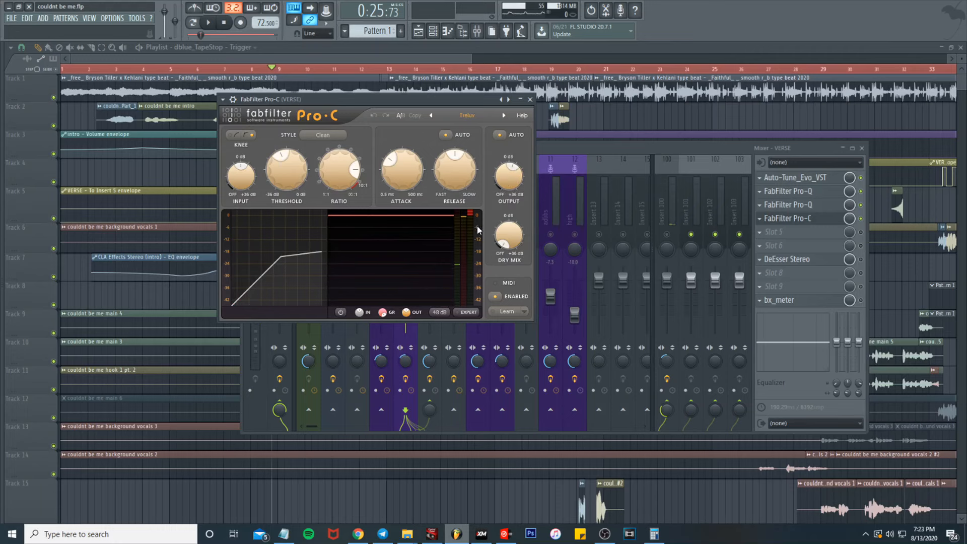
pyautogui.click(530, 99)
# Step: Enable DeEsser Stereo and bx_meter on the VERSE track and review the de-esser settings
pyautogui.click(861, 300)
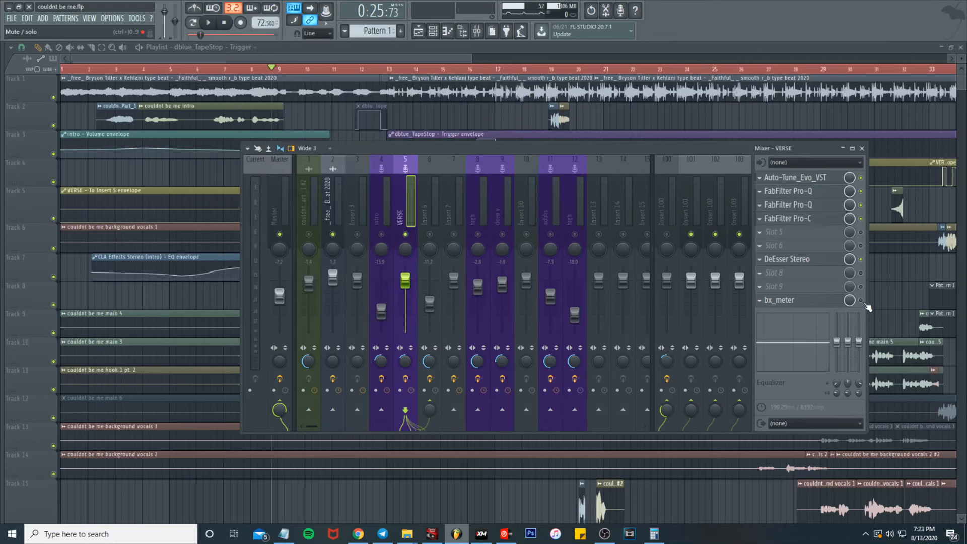
pyautogui.click(795, 262)
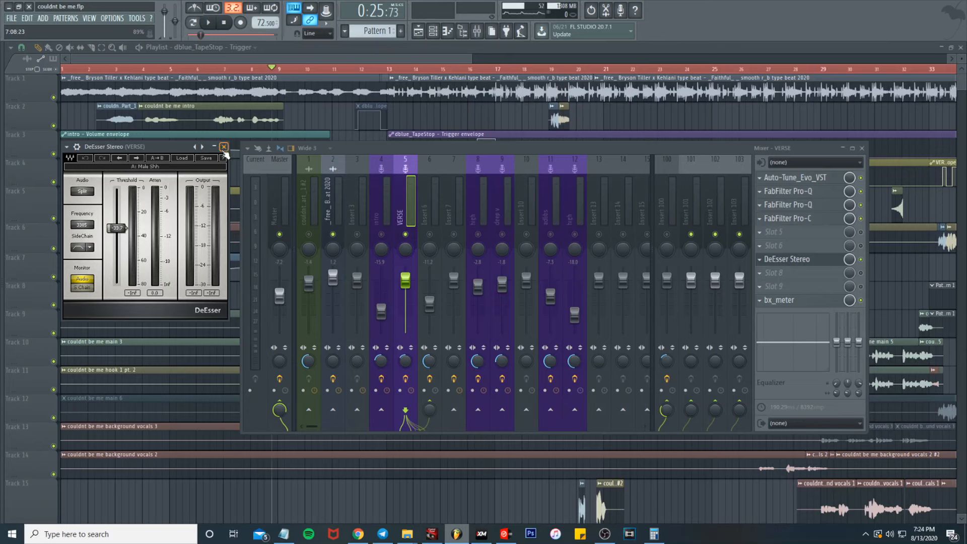
pyautogui.click(224, 146)
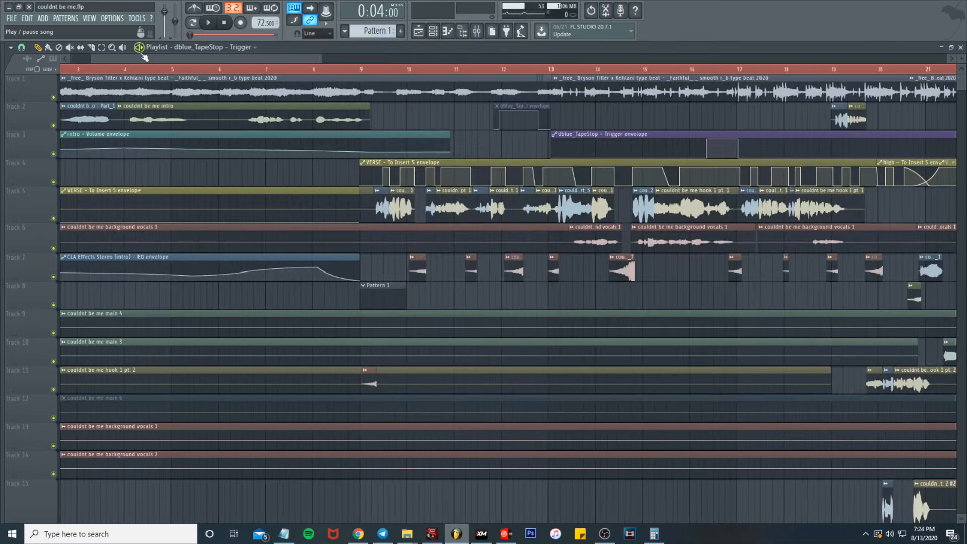
# Step: Open CLA Effects Stereo on the intro mixer track and play the intro vocals through it
pyautogui.scroll(1, 82, 60)
pyautogui.click(476, 30)
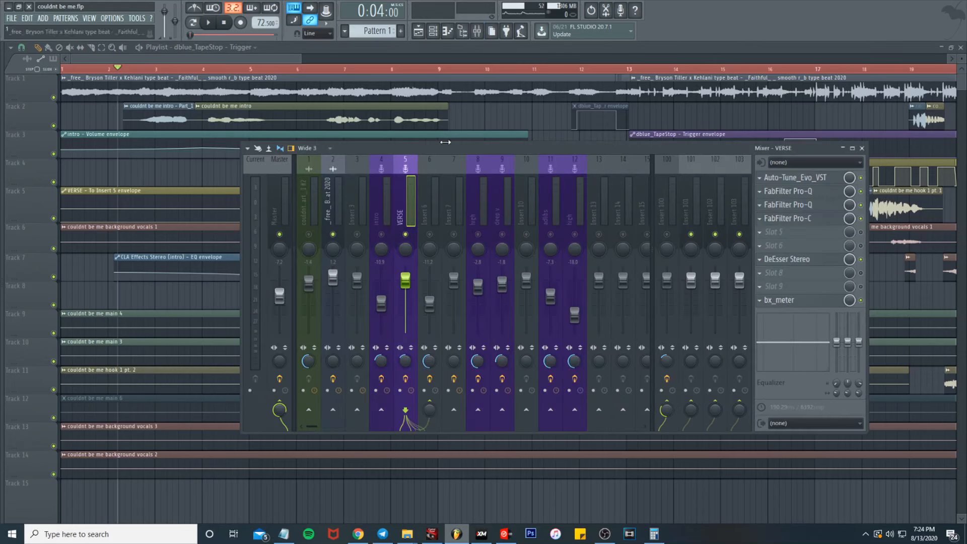
pyautogui.click(378, 209)
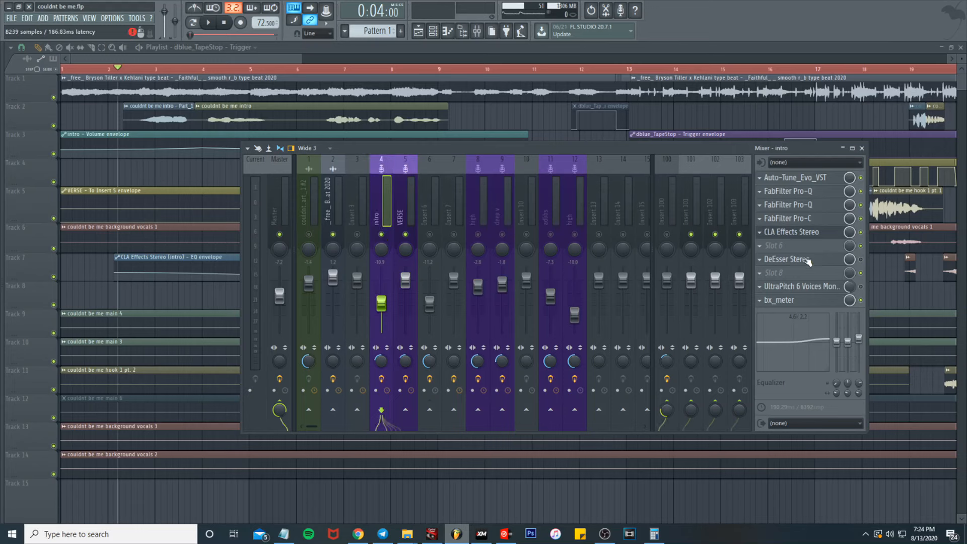
pyautogui.click(792, 232)
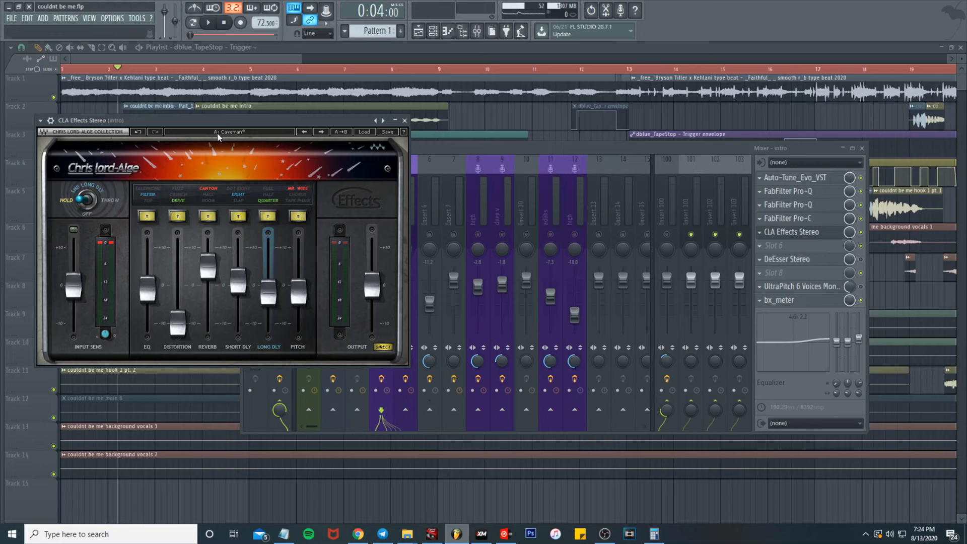
pyautogui.moveTo(268, 120); pyautogui.dragTo(578, 135)
pyautogui.press('space')
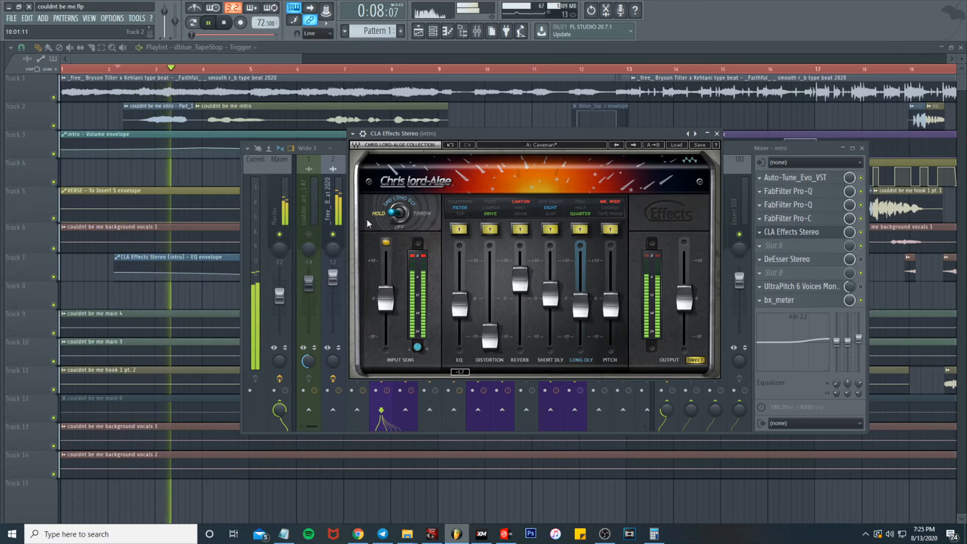
# Step: Stop the intro playback, then reopen CLA Effects Stereo and move its window clear of the EQ envelope clip
pyautogui.rightClick(280, 297)
pyautogui.click(287, 301)
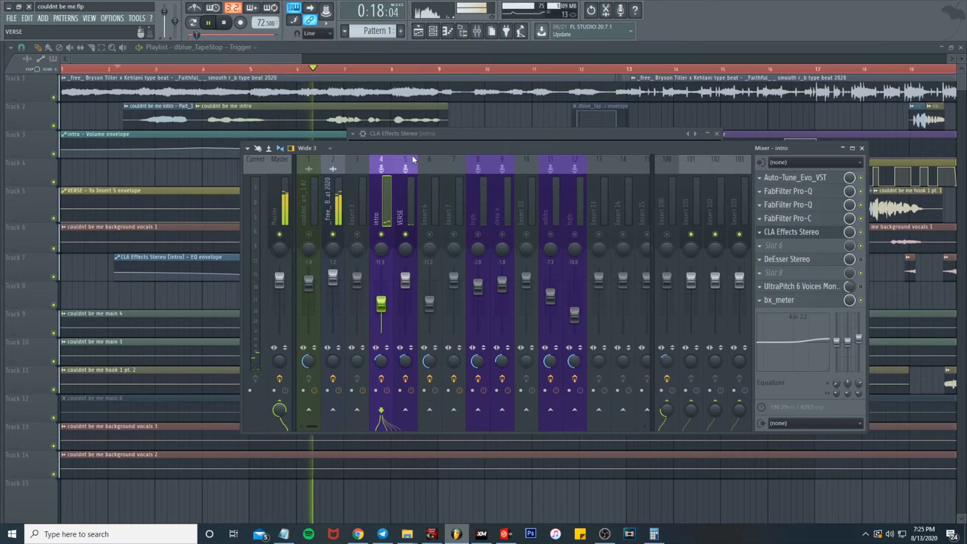
pyautogui.press('space')
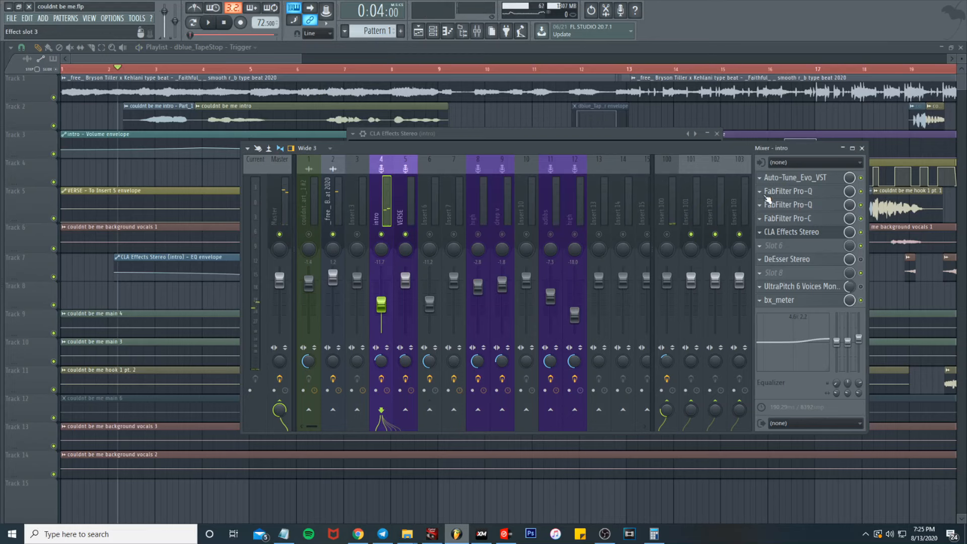
pyautogui.click(802, 237)
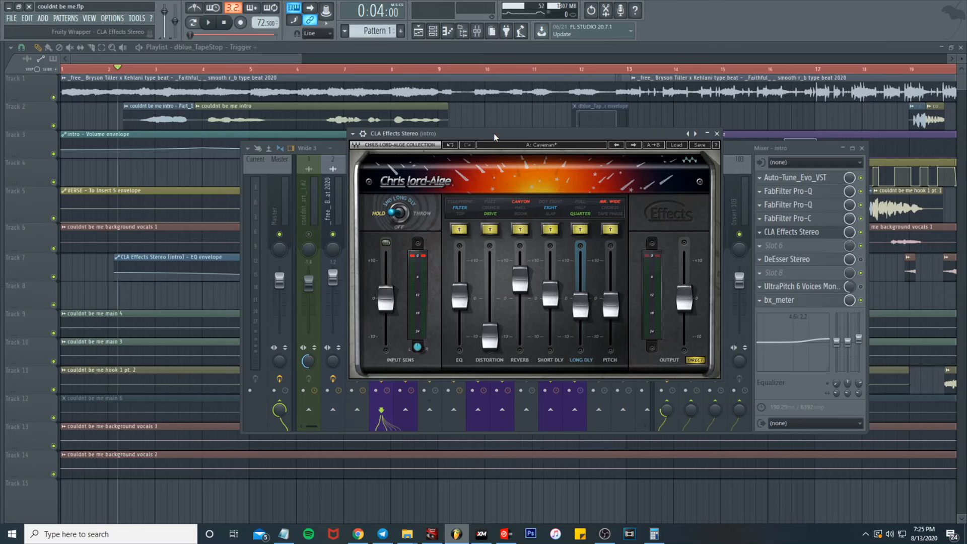
pyautogui.moveTo(499, 138); pyautogui.dragTo(603, 153)
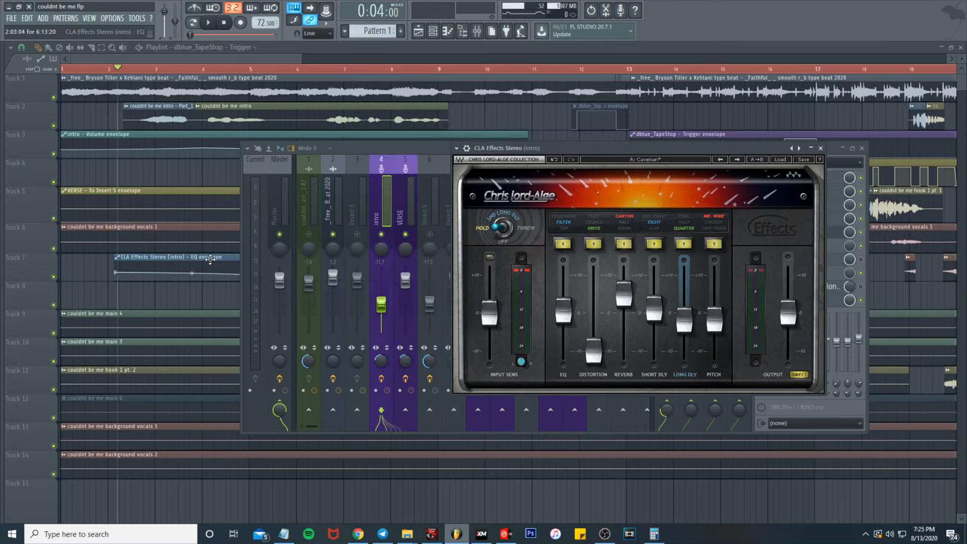
# Step: List the parameters of CLA Effects Stereo in the browser and show the automation options for its EQ parameter
pyautogui.click(457, 148)
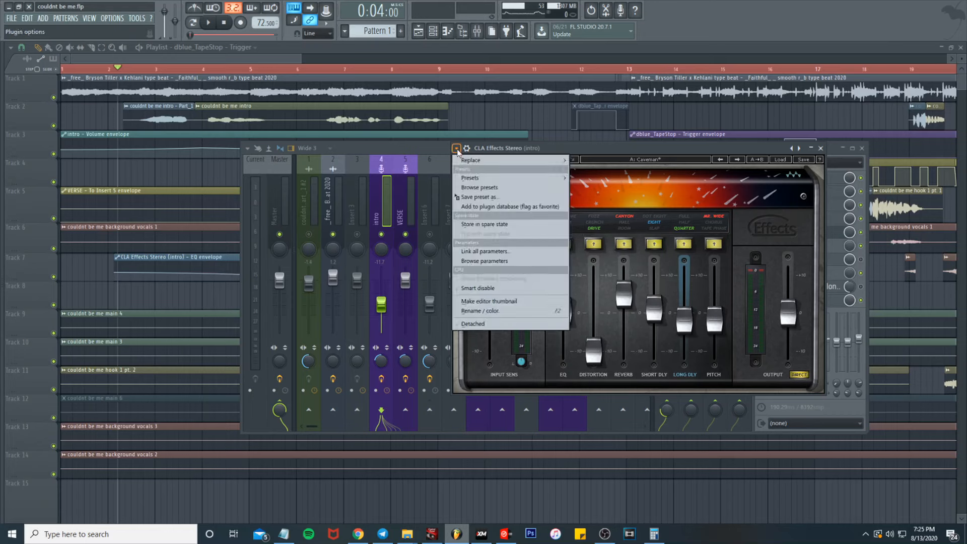
pyautogui.click(476, 261)
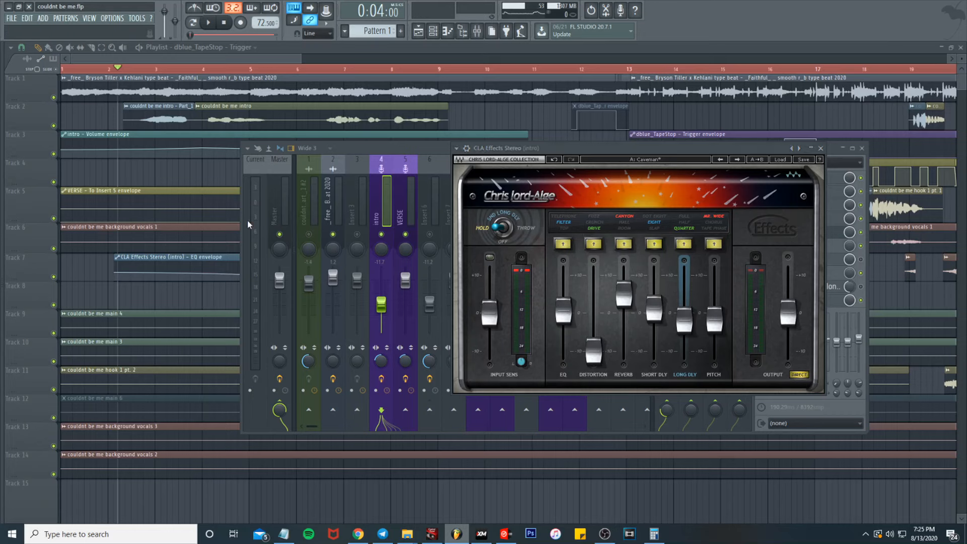
pyautogui.click(462, 33)
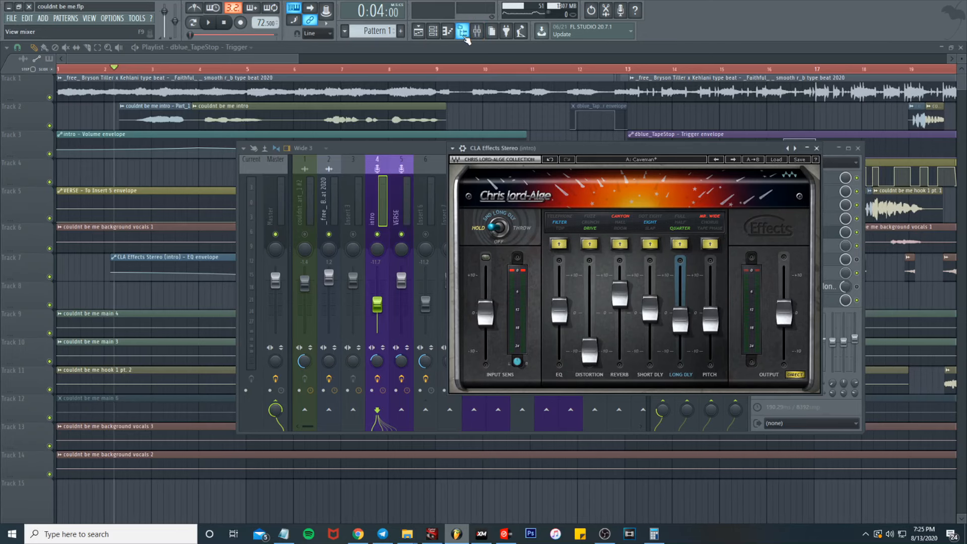
pyautogui.click(470, 36)
pyautogui.moveTo(2, 177); pyautogui.dragTo(70, 178)
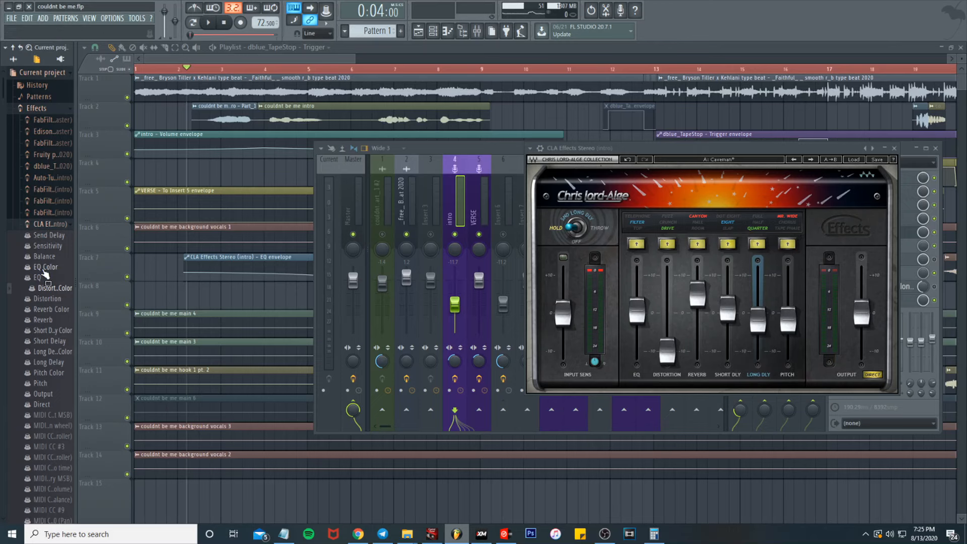
pyautogui.click(36, 280)
pyautogui.rightClick(35, 281)
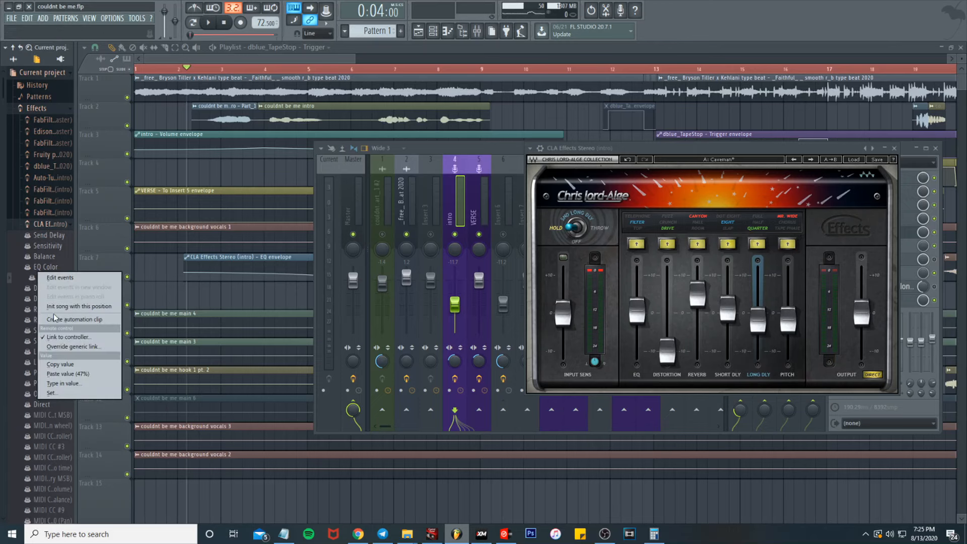
pyautogui.click(299, 54)
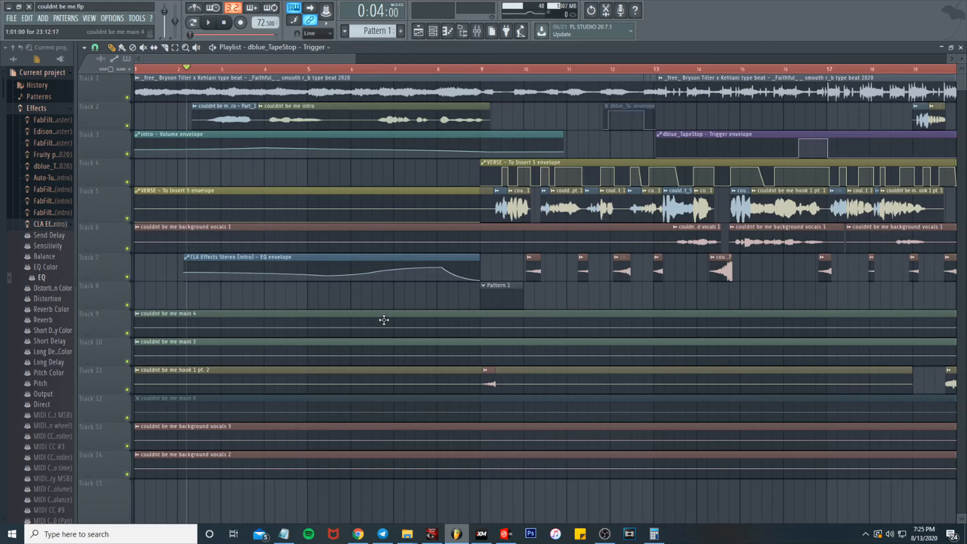
# Step: Compare the EQ fader of CLA Effects Stereo on the intro track with its EQ envelope in the playlist
pyautogui.click(477, 31)
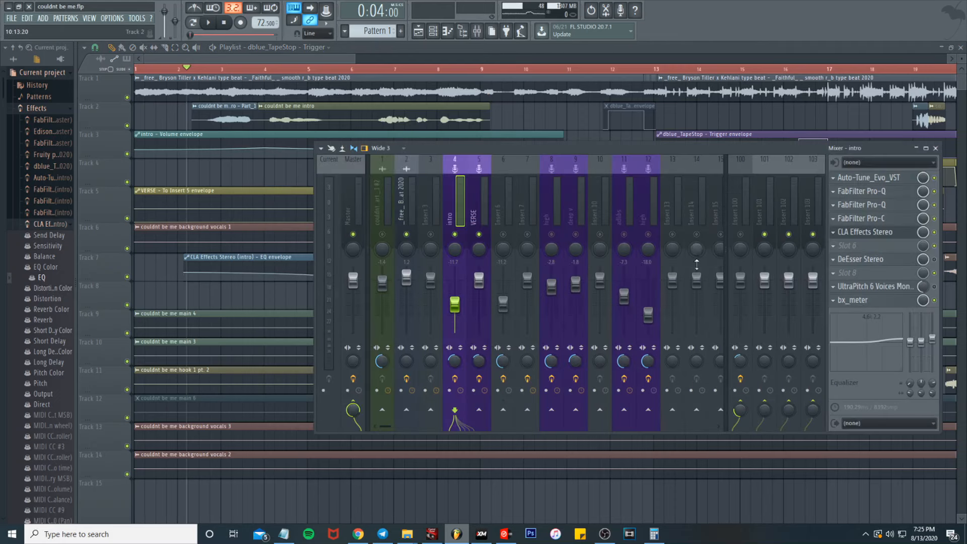
pyautogui.click(861, 232)
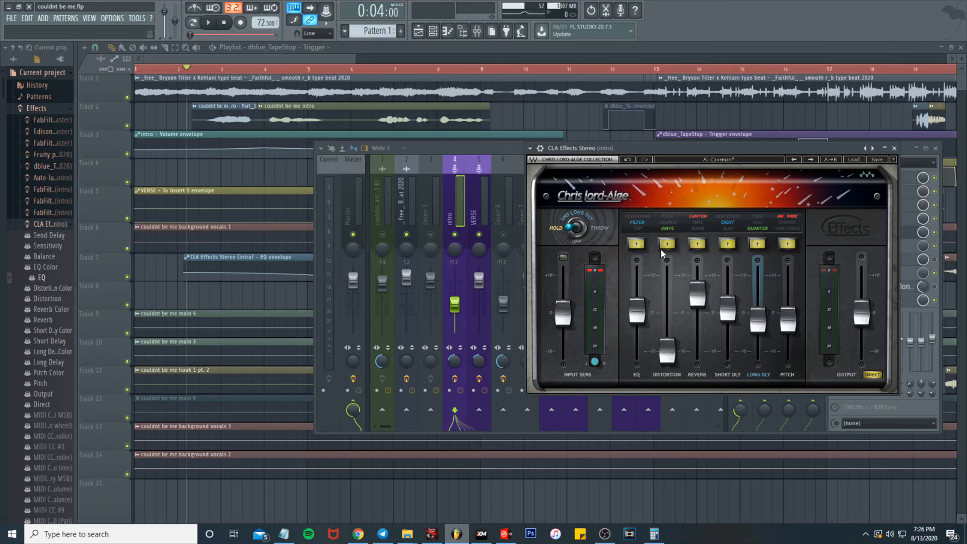
pyautogui.click(326, 61)
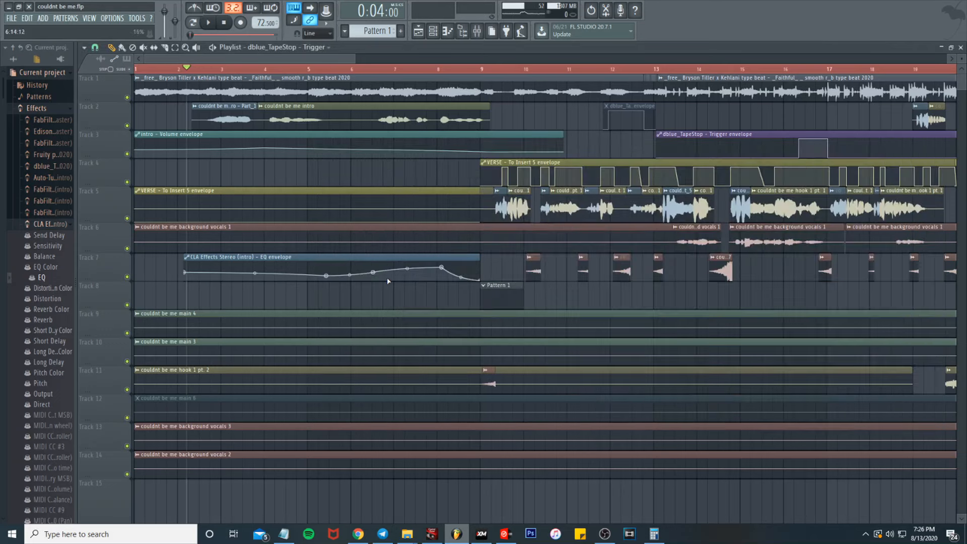
# Step: Place the playhead near the start of the verse after bar 9 and select the VERSE mixer track
pyautogui.scroll(-2, 388, 281)
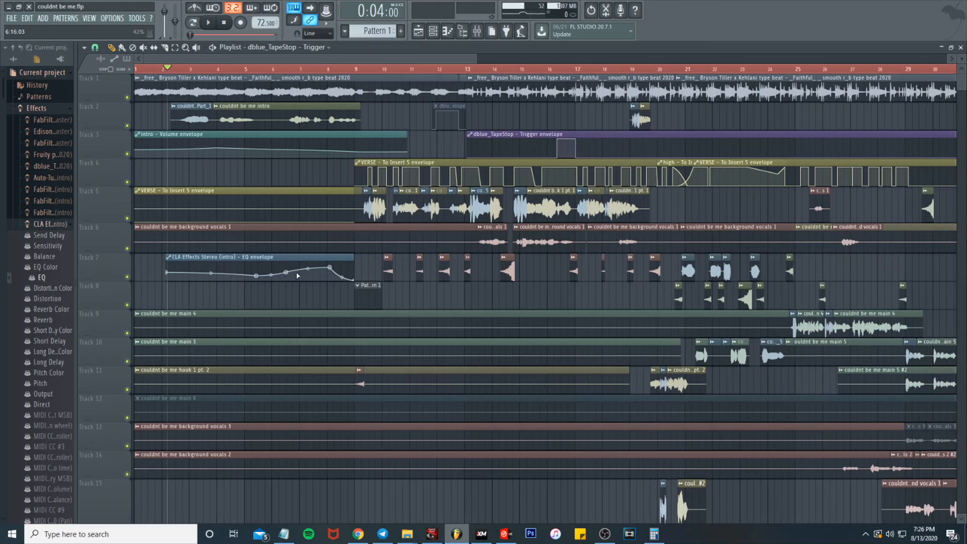
pyautogui.scroll(-3, 305, 278)
pyautogui.scroll(3, 233, 71)
pyautogui.click(252, 70)
pyautogui.click(477, 31)
pyautogui.click(484, 202)
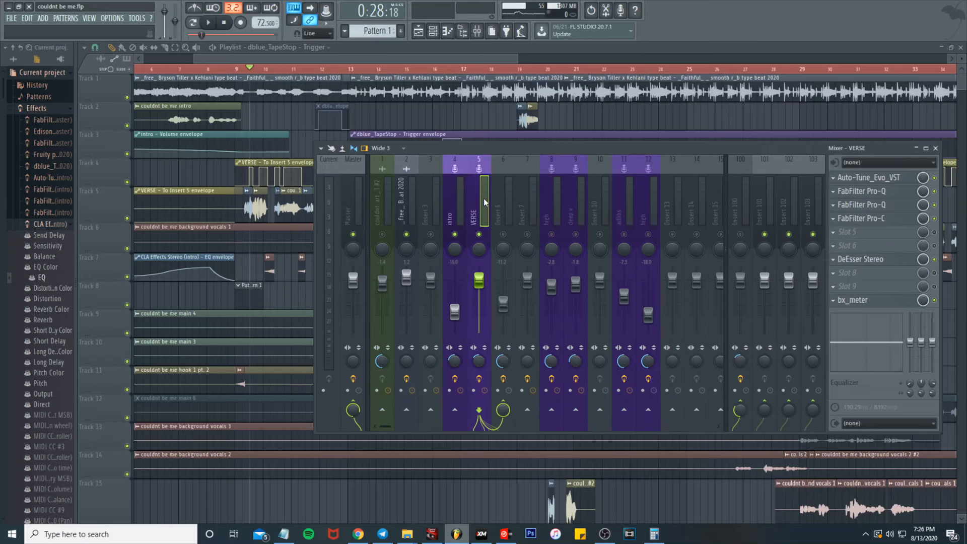
# Step: Review Fruity delay 2 and CLA Effects Stereo on mixer track Insert 6
pyautogui.click(508, 217)
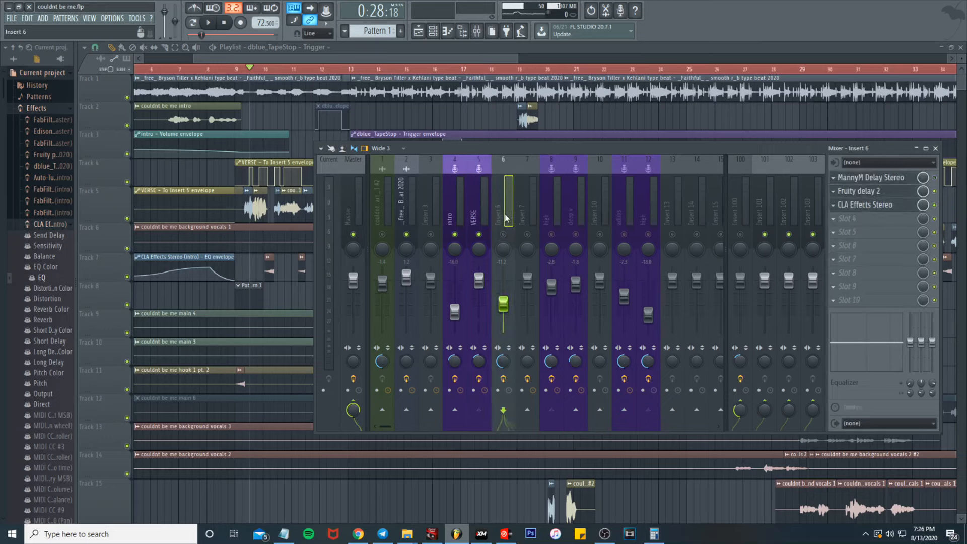
pyautogui.click(858, 191)
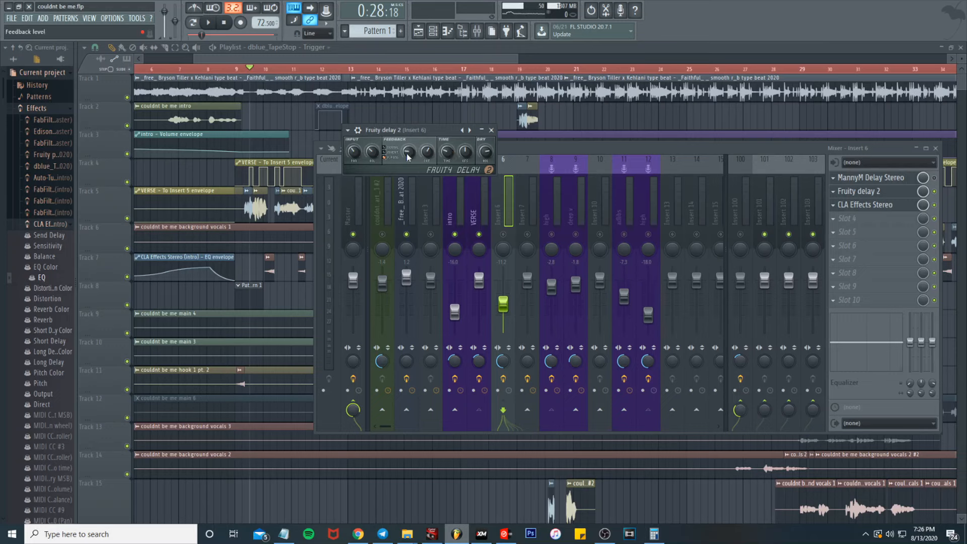
pyautogui.click(491, 130)
pyautogui.click(900, 207)
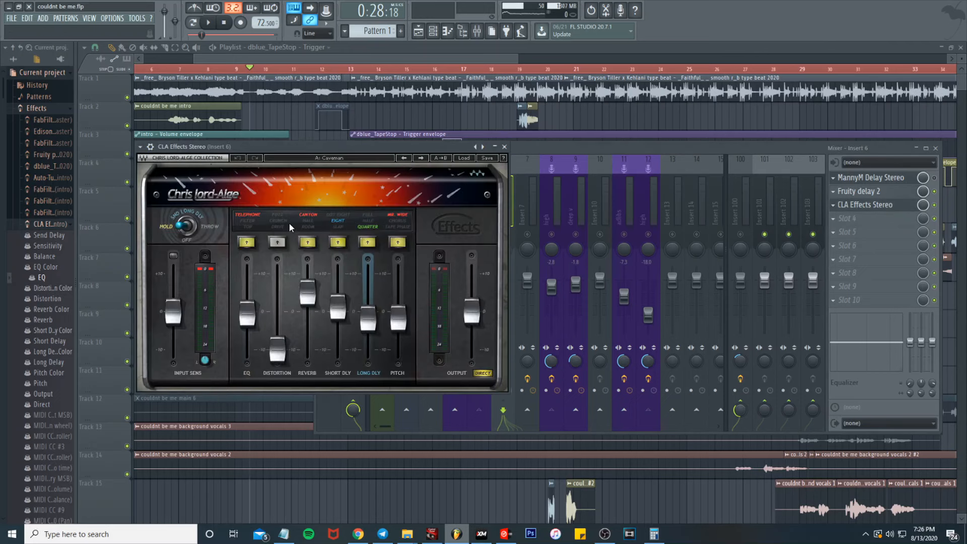
pyautogui.click(505, 147)
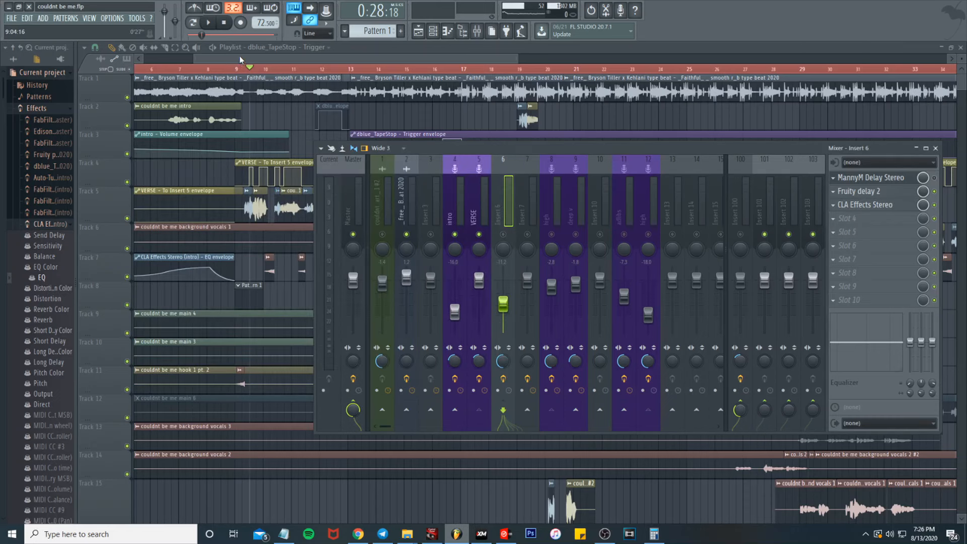
pyautogui.press('F9')
# Step: Place the playhead at the first verse vocal clip and mute the beat on playlist Track 1
pyautogui.click(462, 31)
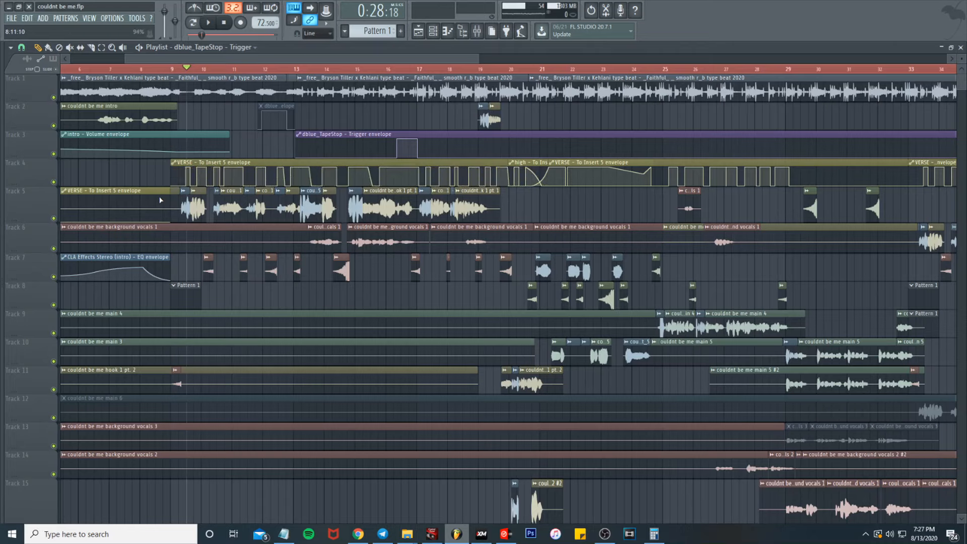
pyautogui.scroll(5, 160, 195)
pyautogui.scroll(-4, 526, 197)
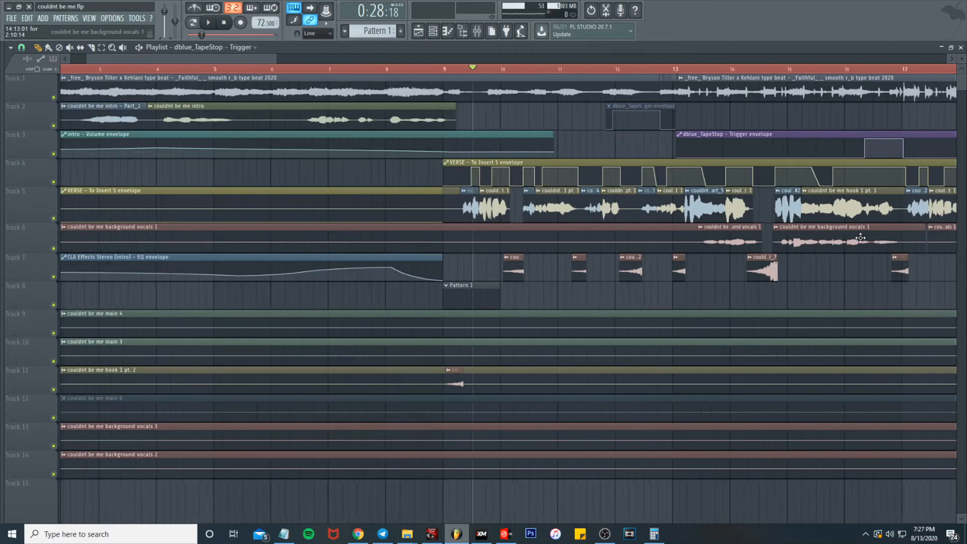
pyautogui.scroll(4, 503, 188)
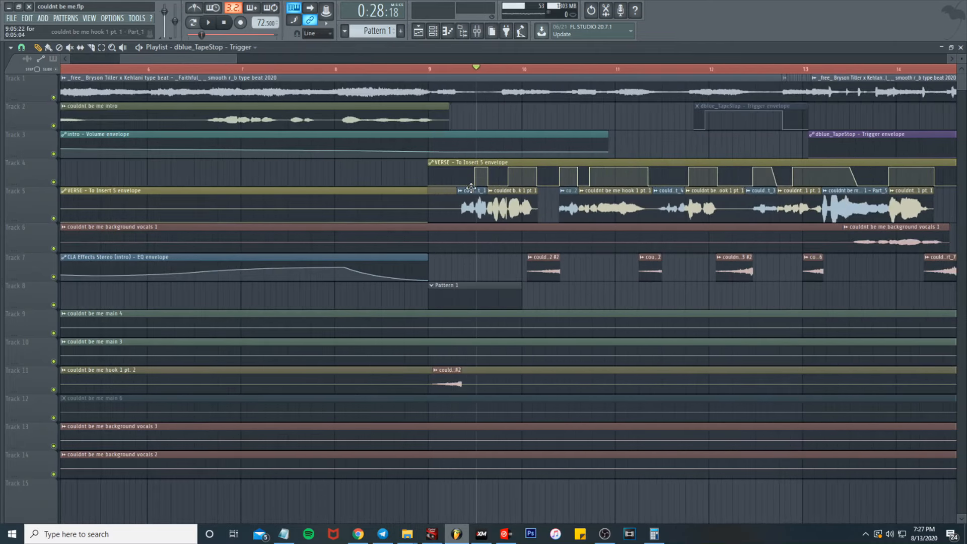
pyautogui.click(458, 69)
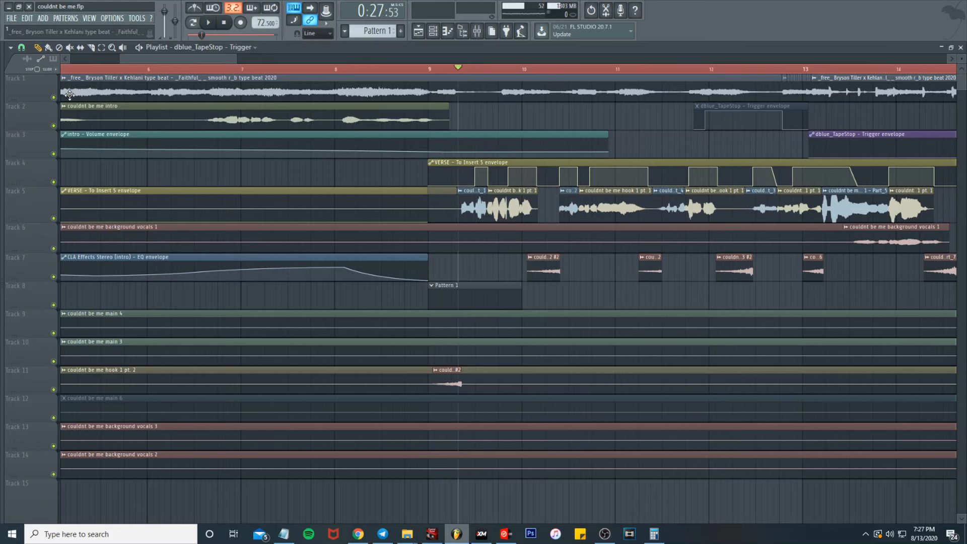
pyautogui.click(54, 97)
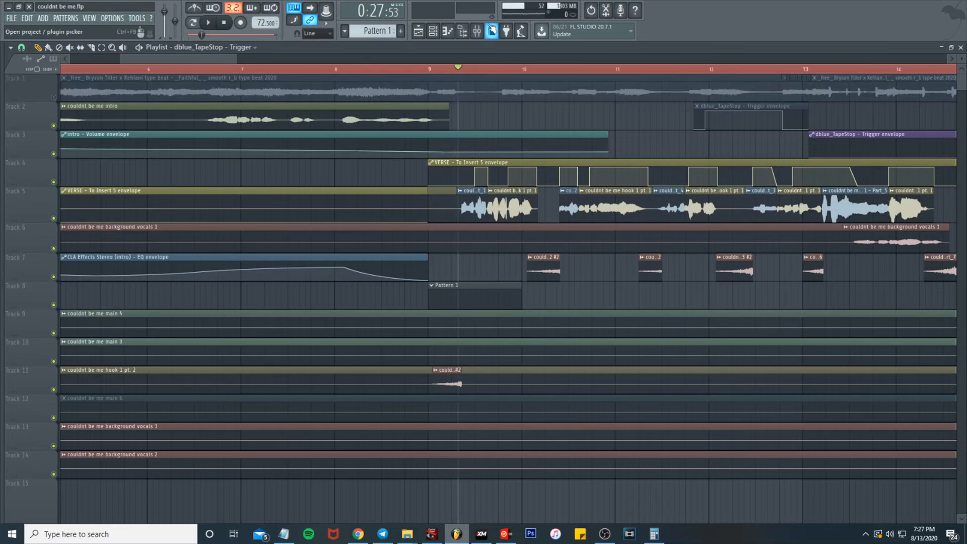
# Step: Play the verse vocals briefly with the delay insert still disabled and stop the playback
pyautogui.click(476, 30)
pyautogui.press('space')
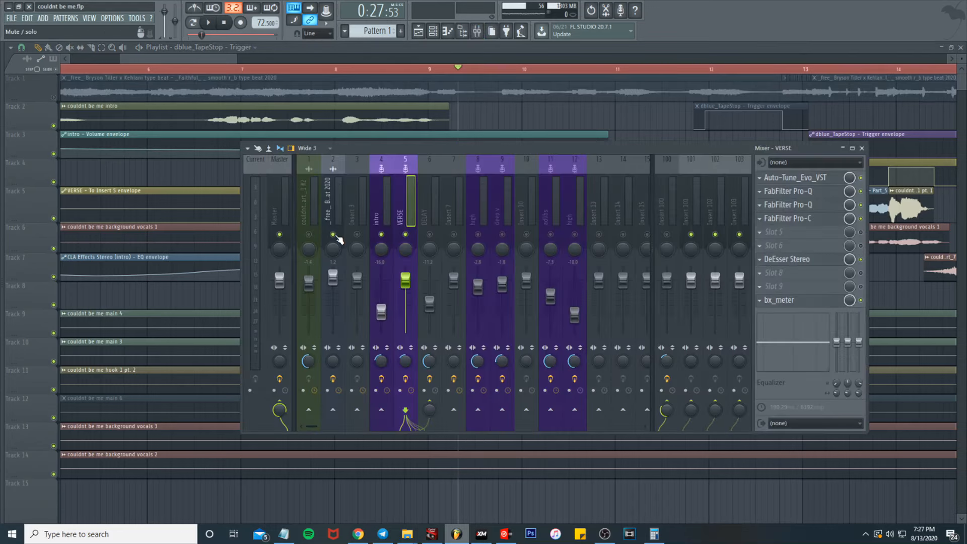
pyautogui.click(220, 55)
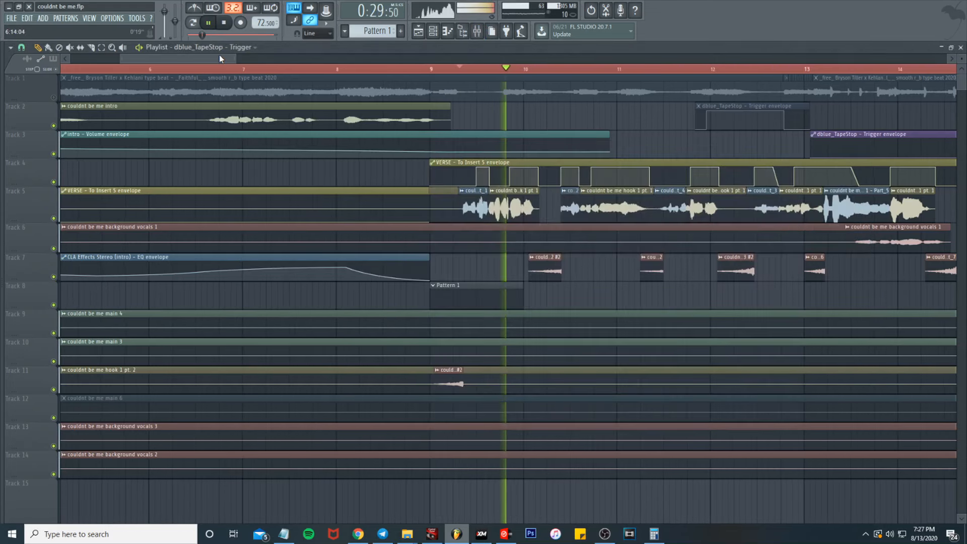
pyautogui.scroll(-2, 467, 181)
pyautogui.click(477, 32)
pyautogui.press('space')
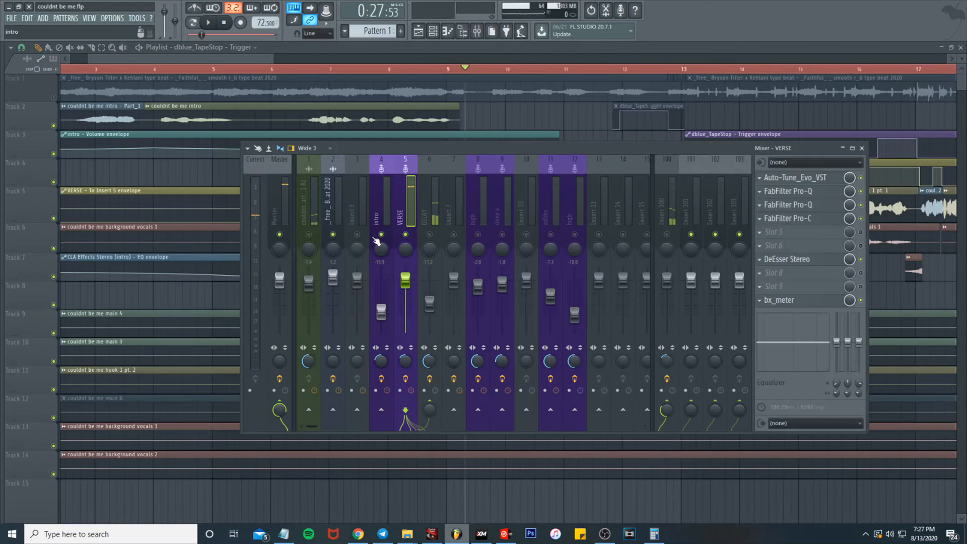
# Step: Enable the delay insert on mixer track 6 and play the verse vocals through it
pyautogui.click(431, 235)
pyautogui.press('space')
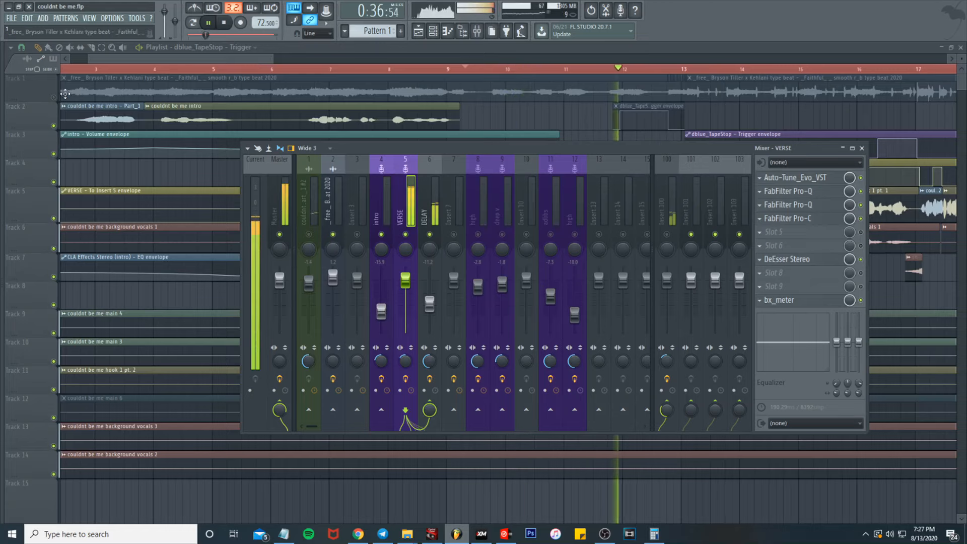
pyautogui.press('space')
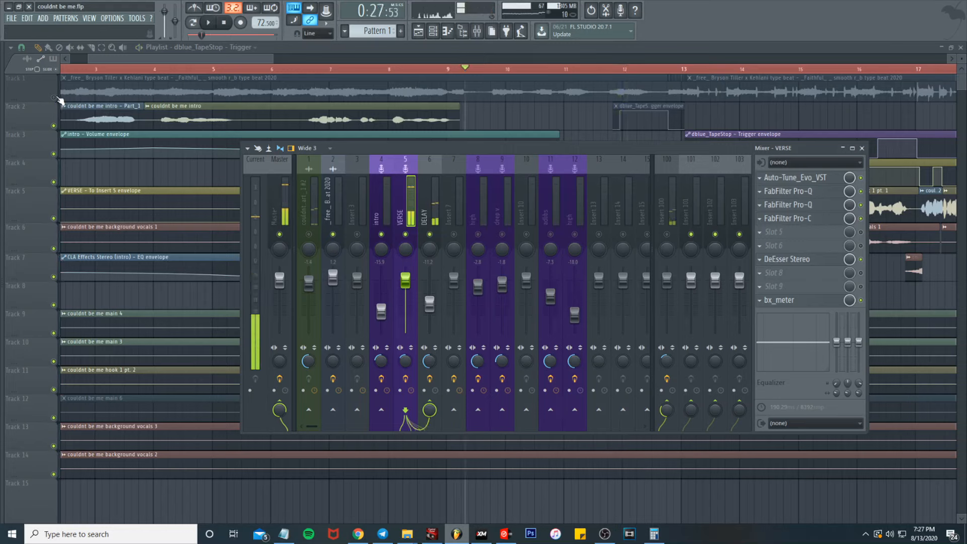
# Step: Select the DELAY mixer track and enable the high and deep v vocal tracks on inserts 8 and 9
pyautogui.click(431, 192)
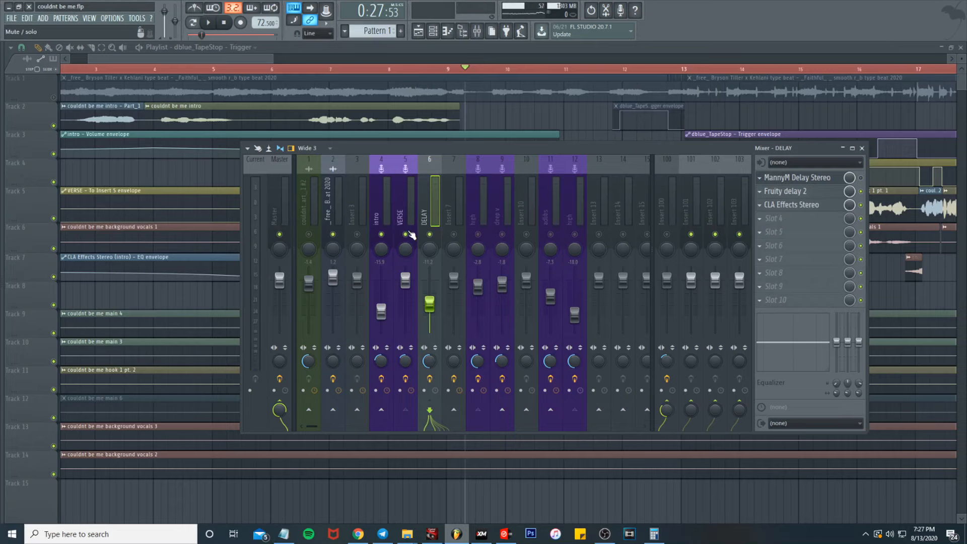
pyautogui.click(478, 234)
pyautogui.click(502, 234)
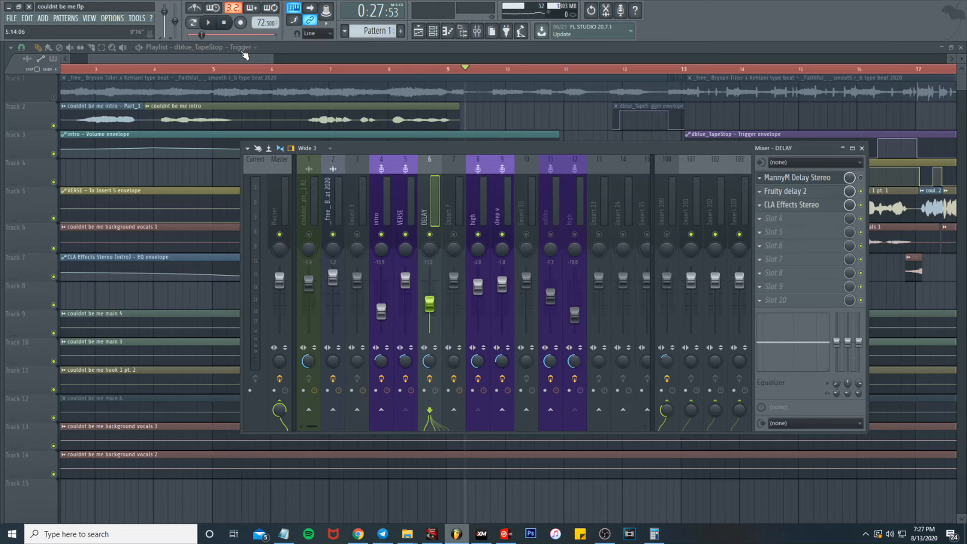
# Step: Place the playhead in bar 21 at the layered vocals and select the high mixer track on insert 8
pyautogui.click(232, 58)
pyautogui.scroll(-3, 252, 171)
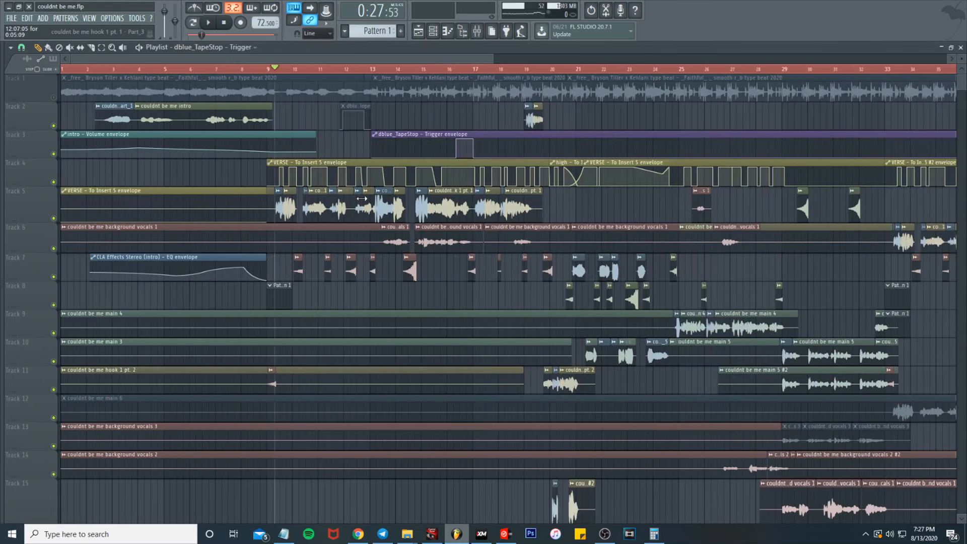
pyautogui.scroll(4, 542, 70)
pyautogui.click(527, 71)
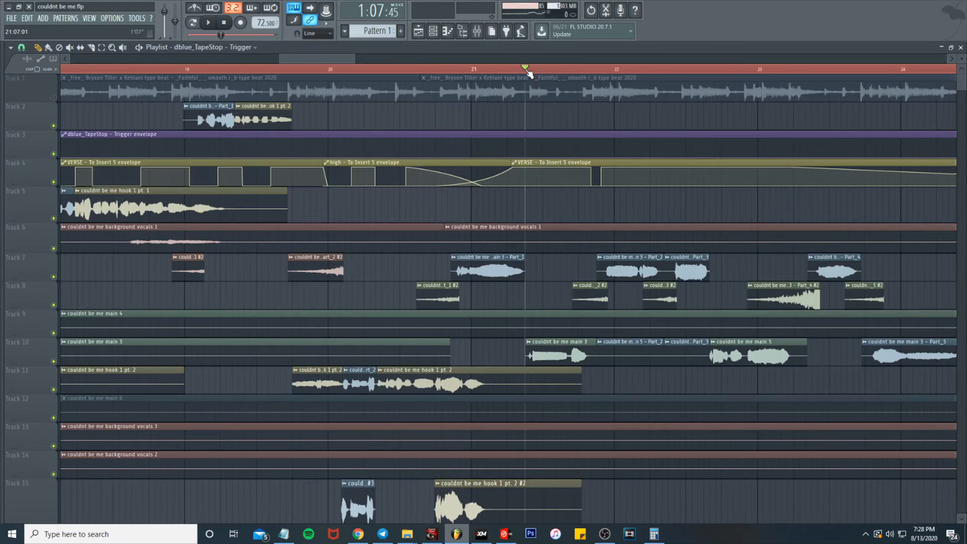
pyautogui.click(477, 32)
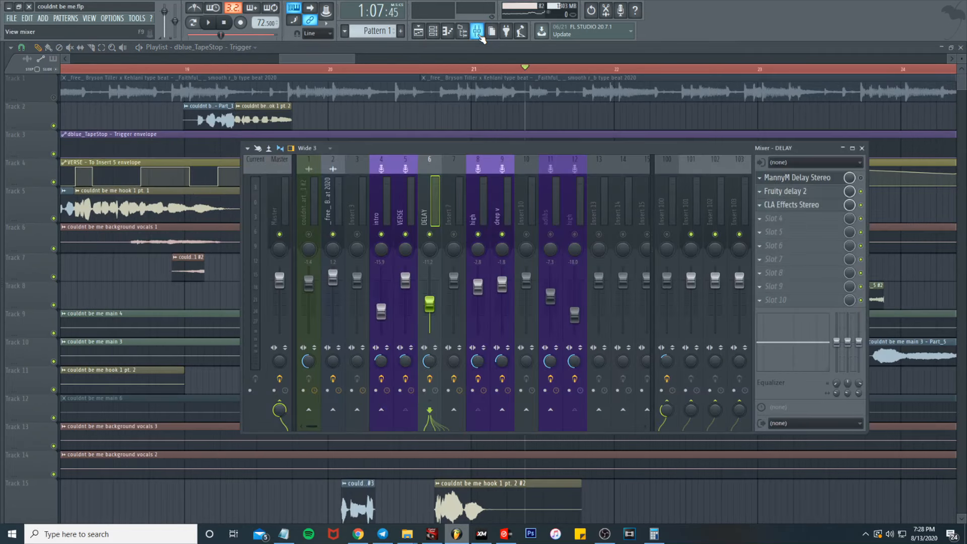
pyautogui.click(483, 194)
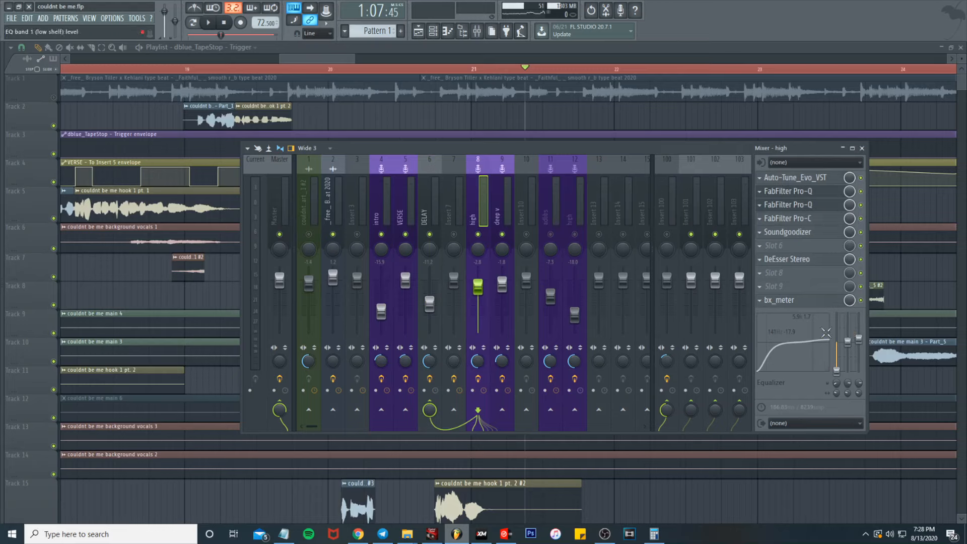
# Step: Inspect the Soundgoodizer and the second FabFilter Pro-Q on the high mixer track, and close both plugin windows
pyautogui.click(788, 233)
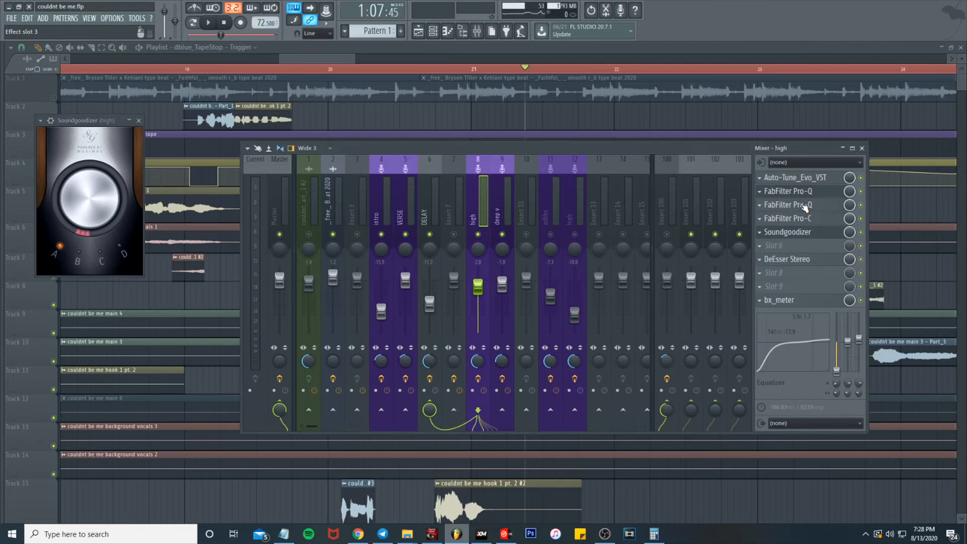
pyautogui.click(805, 207)
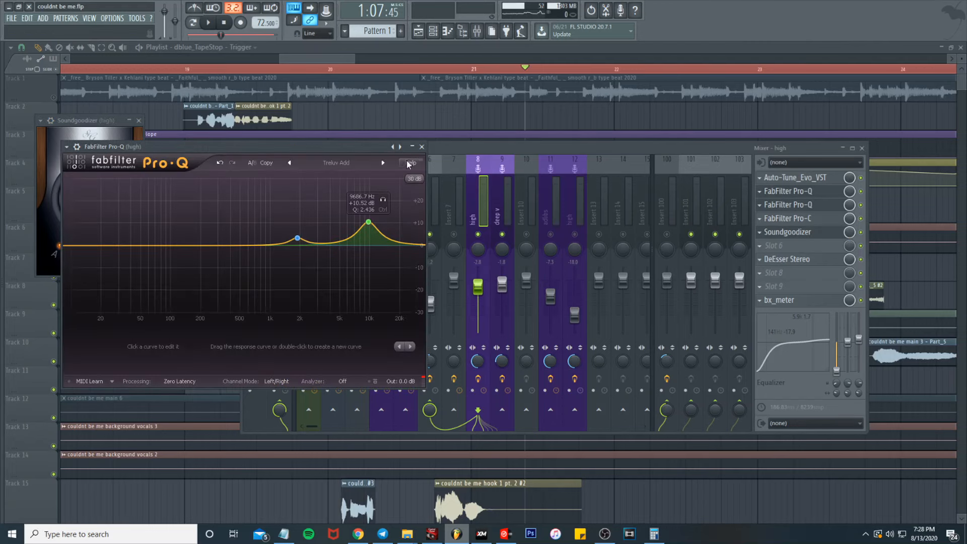
pyautogui.click(422, 147)
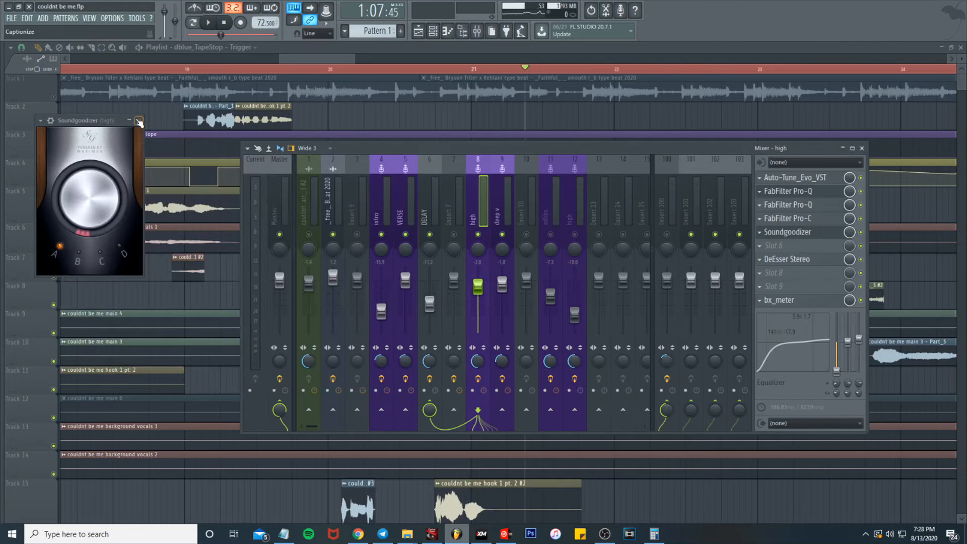
pyautogui.click(138, 120)
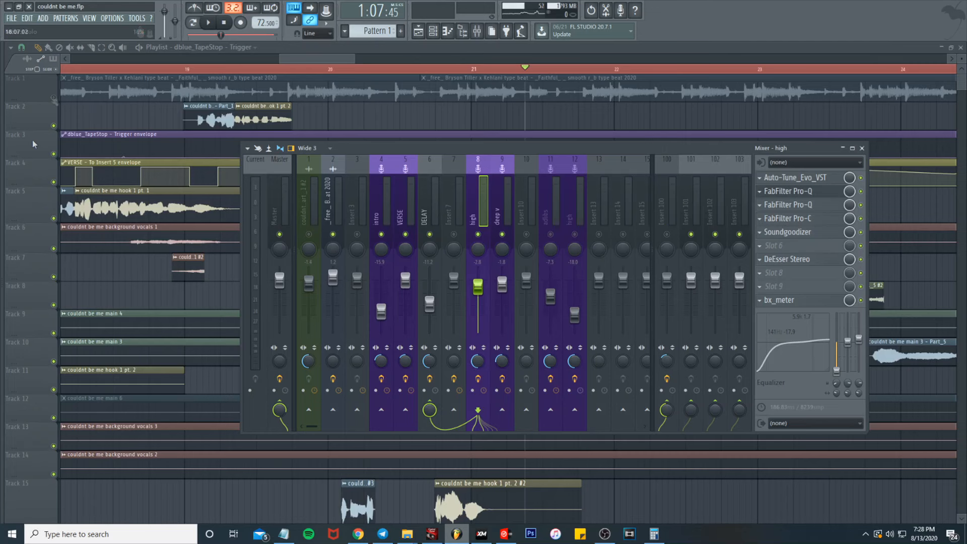
# Step: Play the layered vocals from bar 21, check the high track's level in the mixer during playback, and stop
pyautogui.press('F9')
pyautogui.scroll(-4, 491, 121)
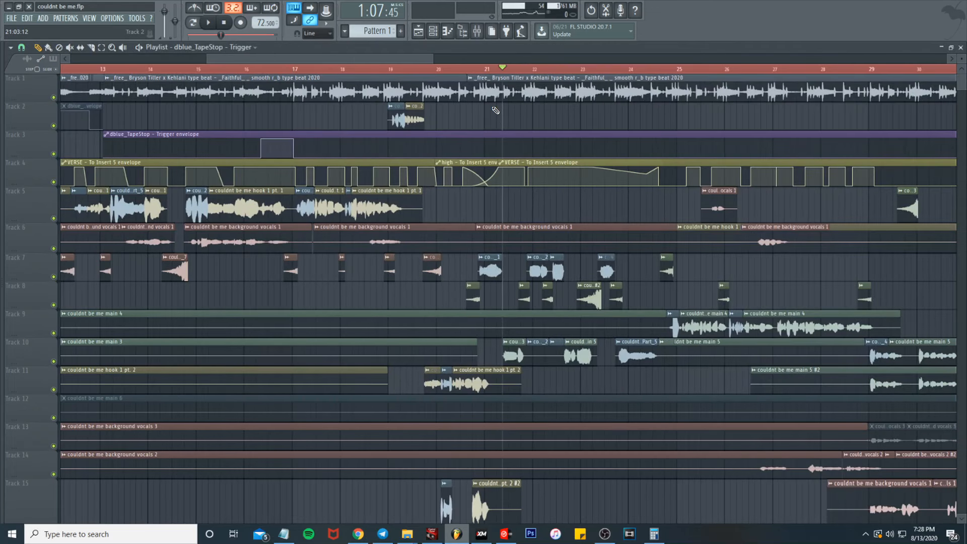
pyautogui.press('space')
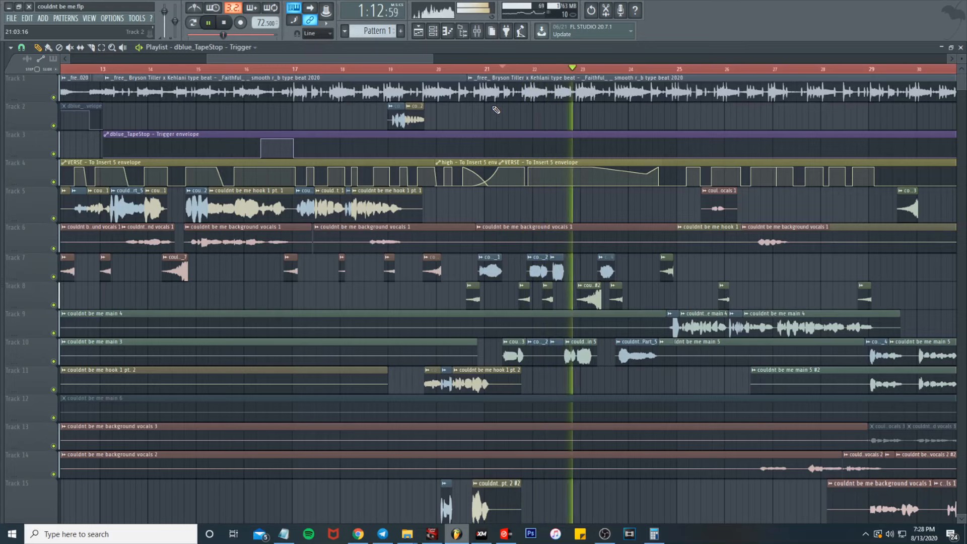
pyautogui.click(477, 31)
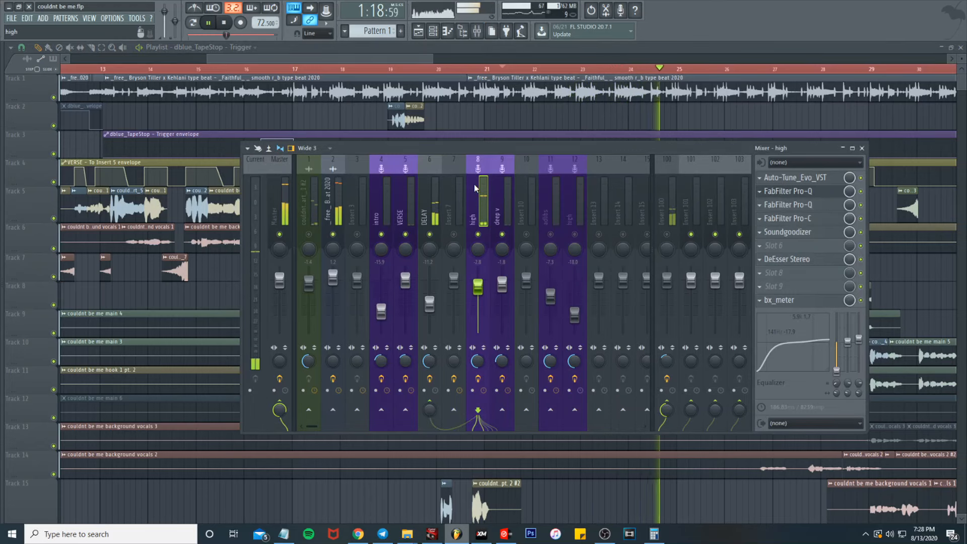
pyautogui.press('F9')
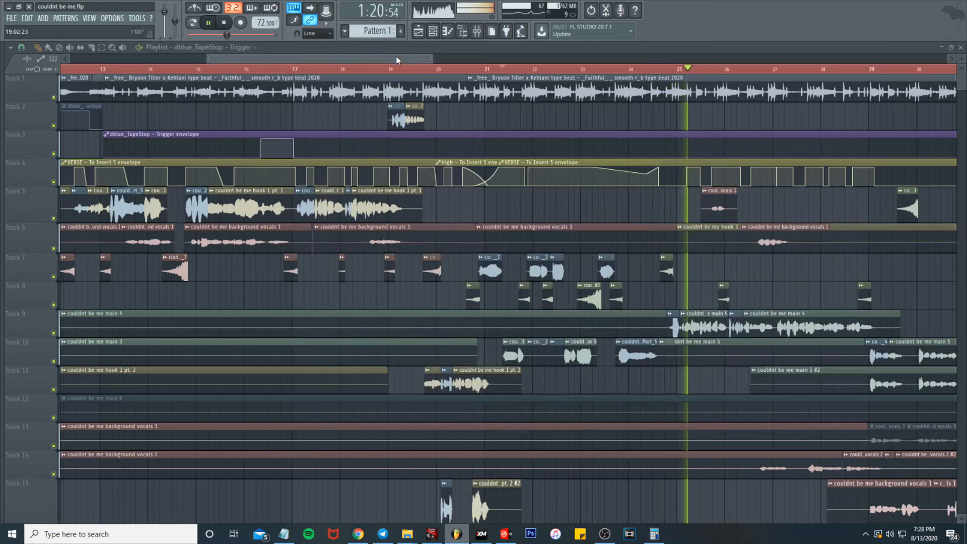
pyautogui.scroll(-3, 494, 154)
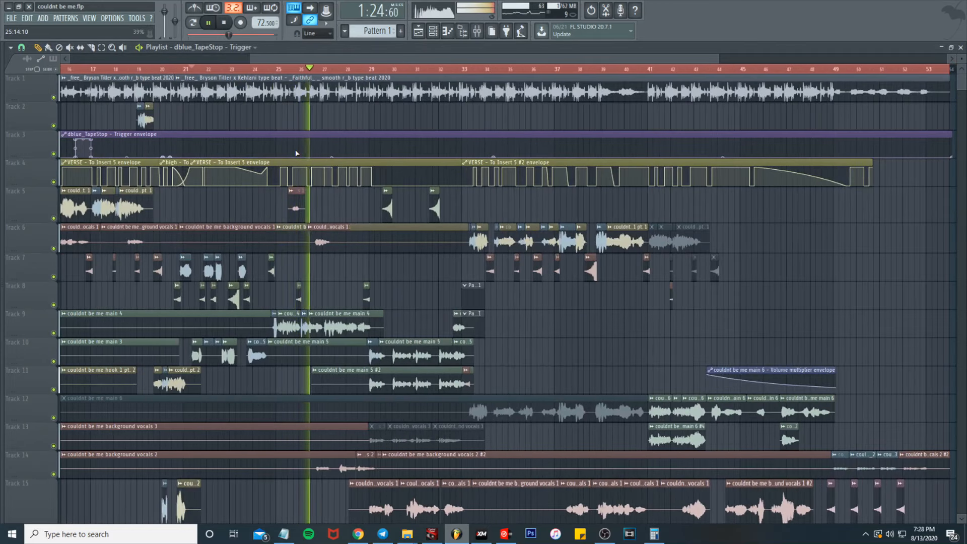
pyautogui.press('space')
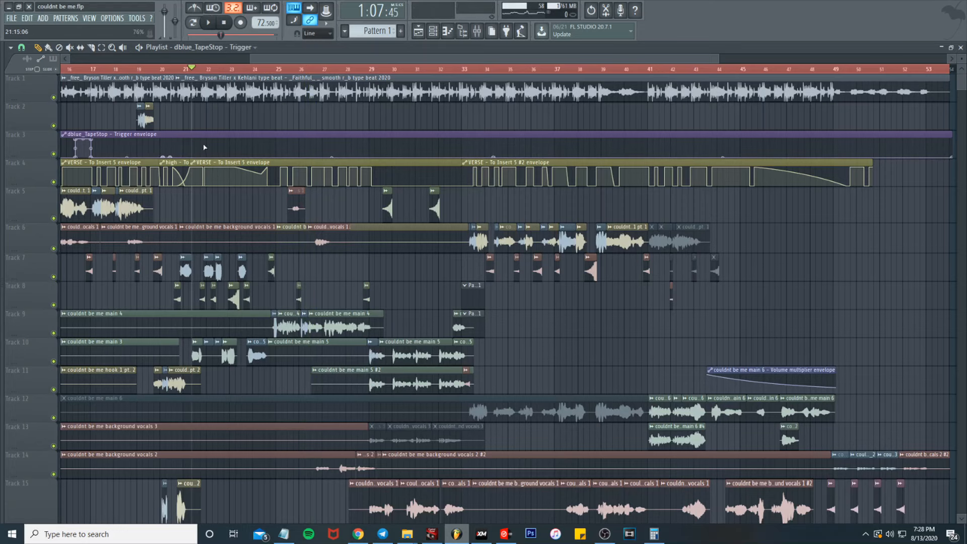
# Step: Place the playhead in bar 28 and play the layered main 5 and background vocals, then stop playback
pyautogui.scroll(2, 248, 180)
pyautogui.scroll(3, 318, 187)
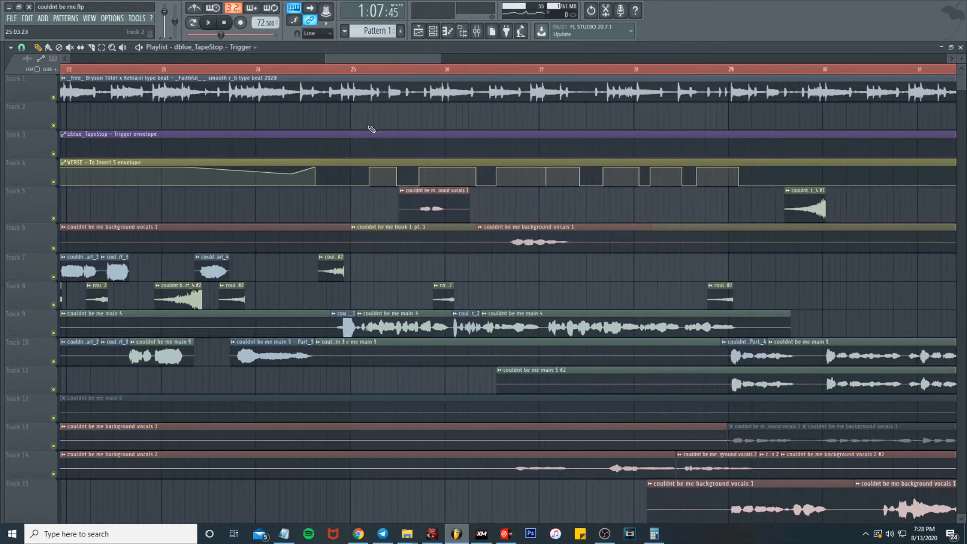
pyautogui.scroll(-3, 371, 126)
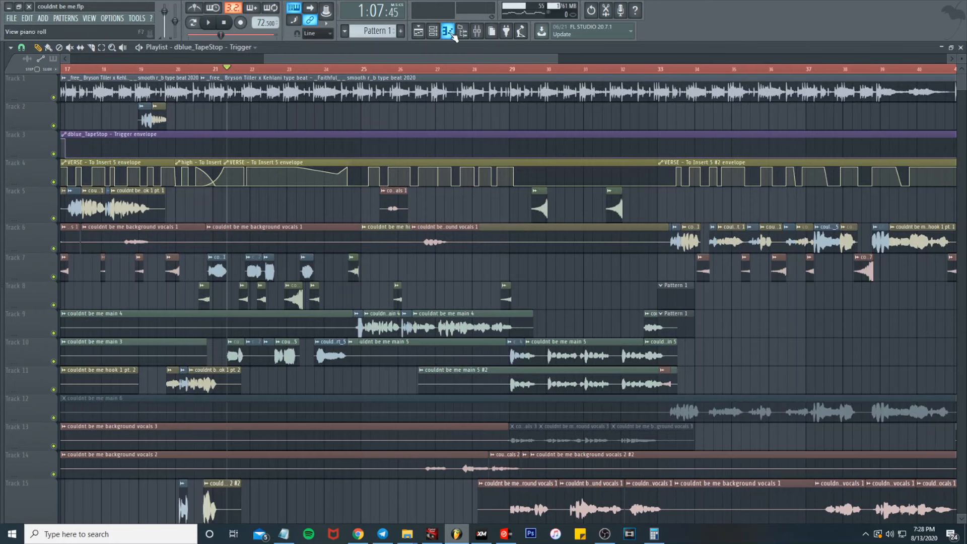
pyautogui.click(477, 31)
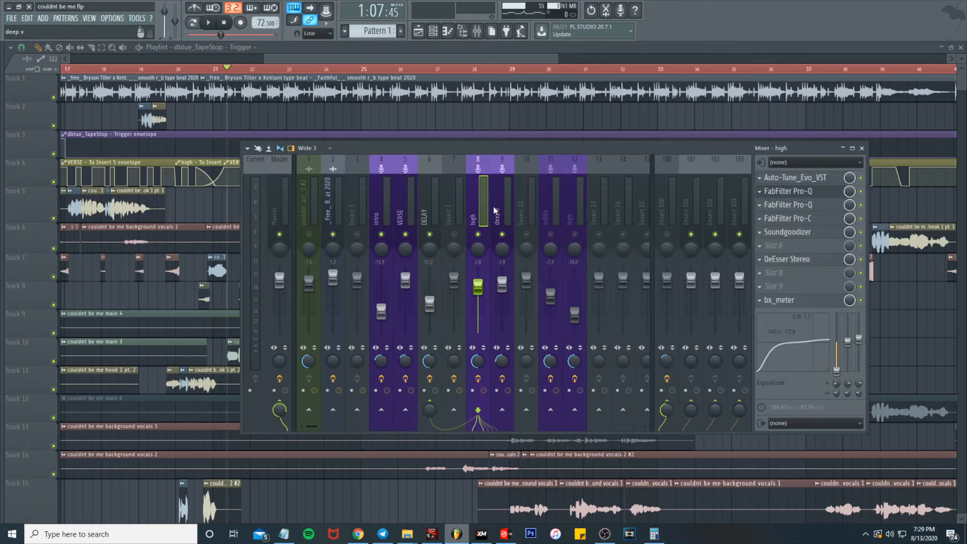
pyautogui.moveTo(438, 58); pyautogui.dragTo(448, 60)
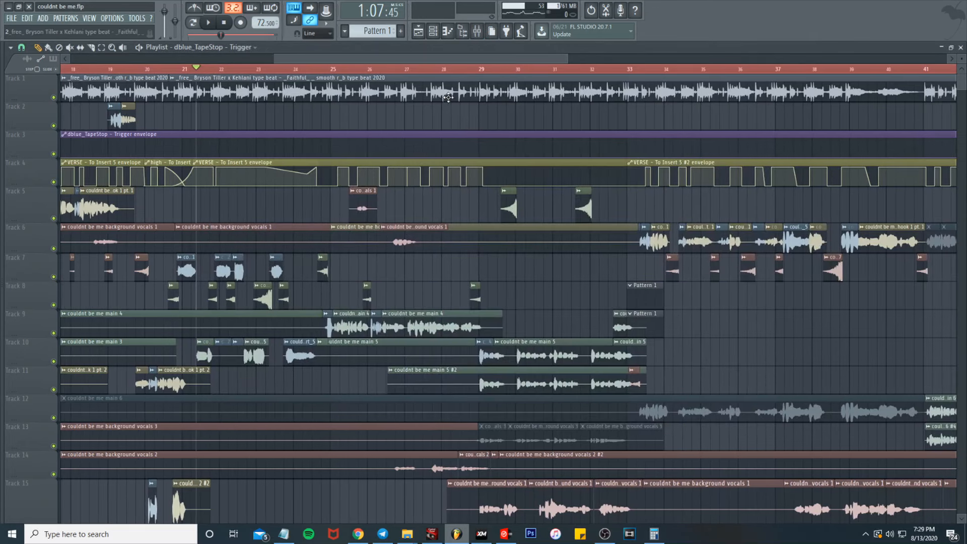
pyautogui.scroll(-4, 452, 102)
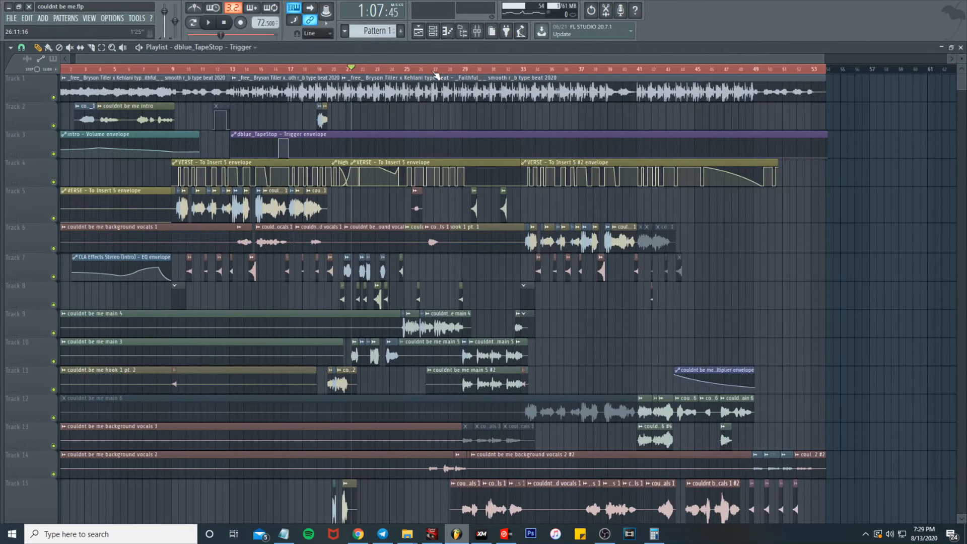
pyautogui.click(400, 71)
pyautogui.moveTo(403, 74); pyautogui.dragTo(457, 82)
pyautogui.press('space')
pyautogui.scroll(3, 458, 312)
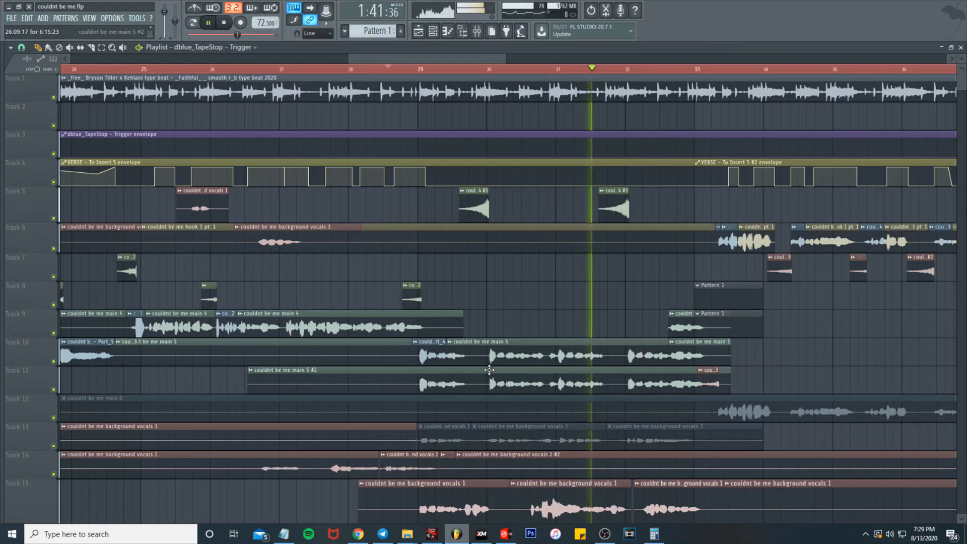
pyautogui.press('space')
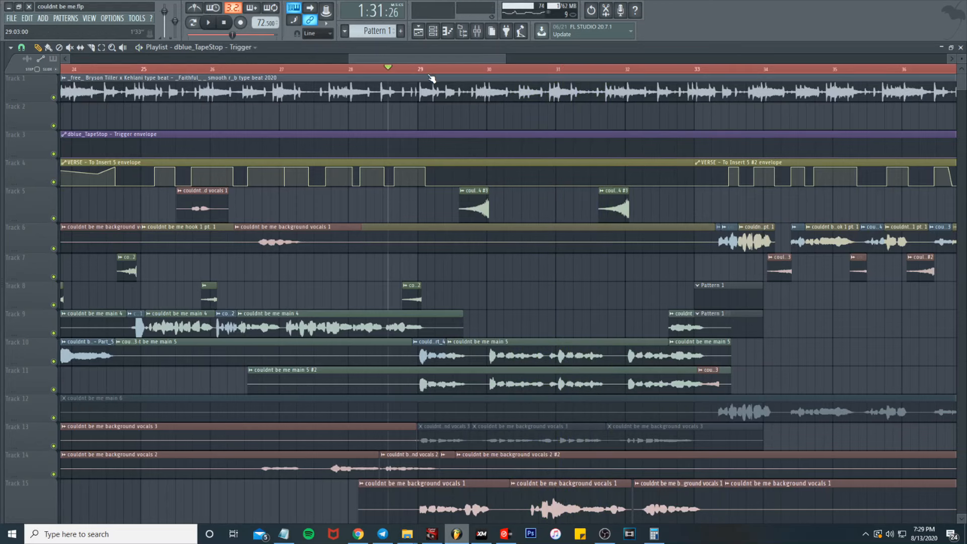
# Step: Select the deep v mixer track and inspect the curve of its first FabFilter Pro-Q, then hide the mixer
pyautogui.scroll(-4, 484, 238)
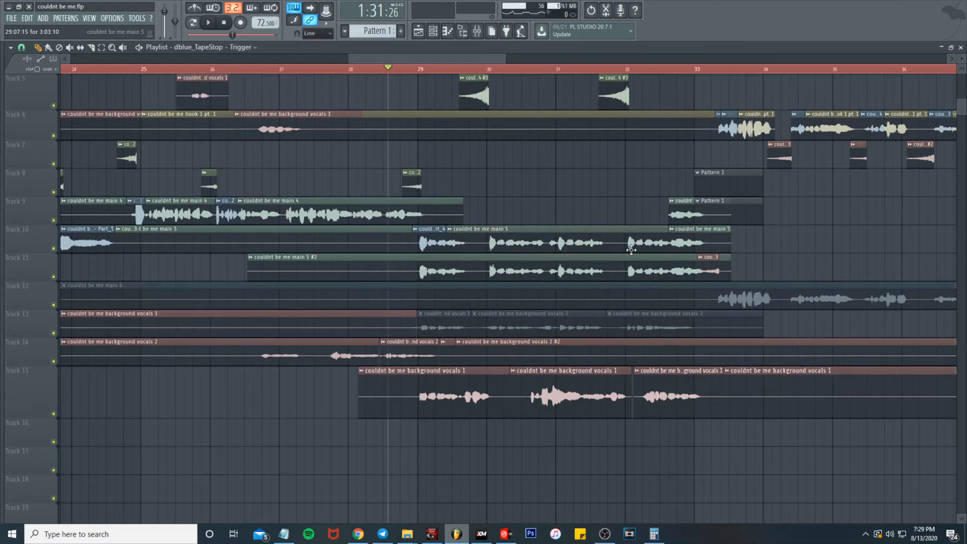
pyautogui.click(476, 29)
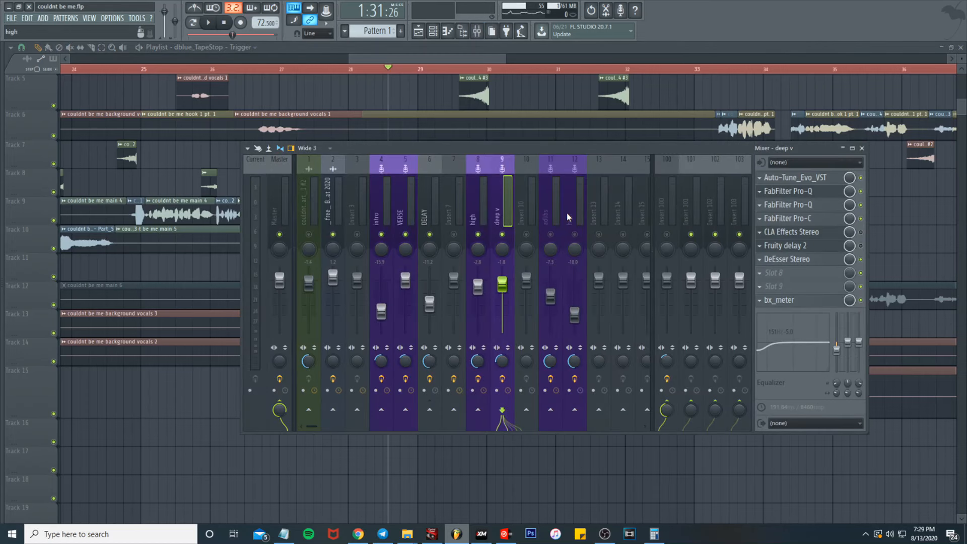
pyautogui.click(812, 191)
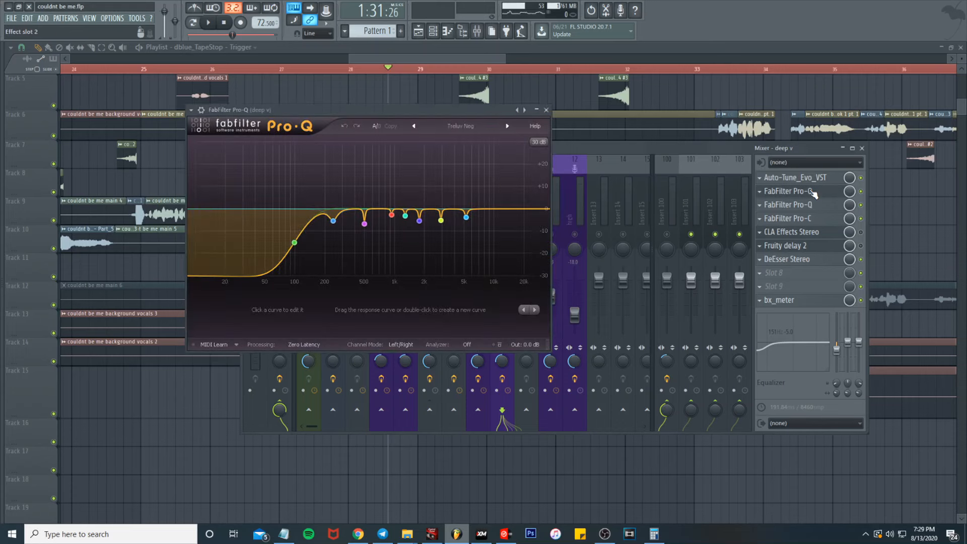
pyautogui.click(546, 110)
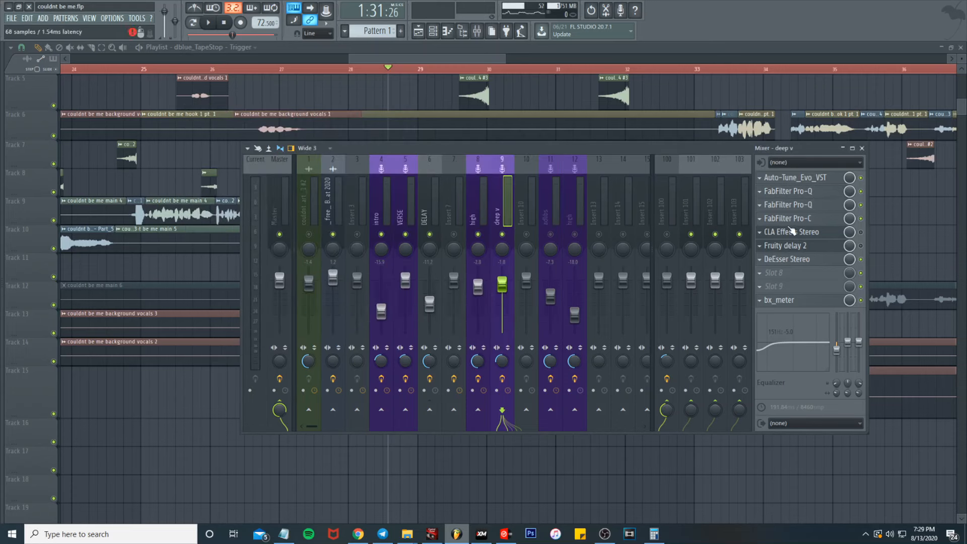
pyautogui.press('F9')
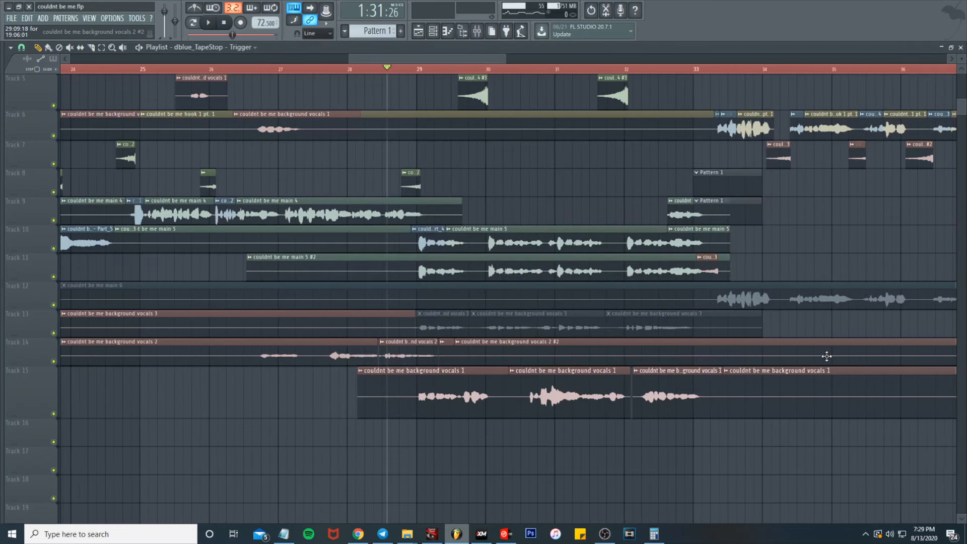
# Step: Inspect the sample settings of the main 5 clip and its copy main 5 #2, including the copy's time-stretching pitch
pyautogui.scroll(-2, 691, 356)
pyautogui.scroll(2, 668, 341)
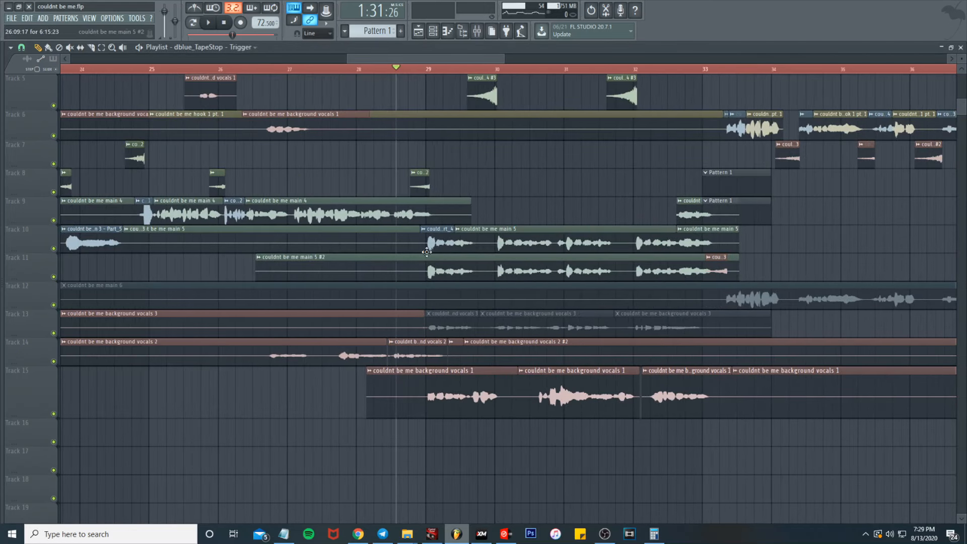
pyautogui.doubleClick(464, 242)
pyautogui.click(539, 187)
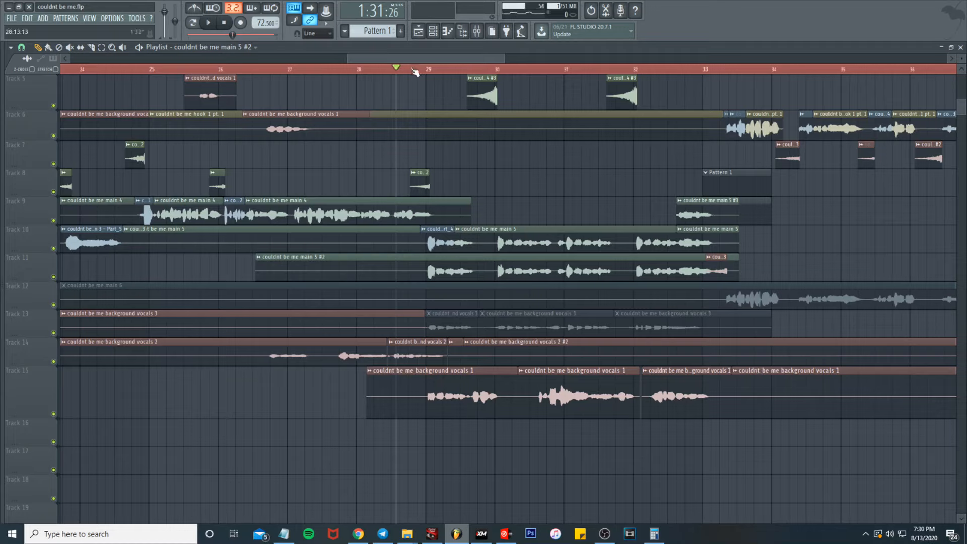
pyautogui.doubleClick(488, 269)
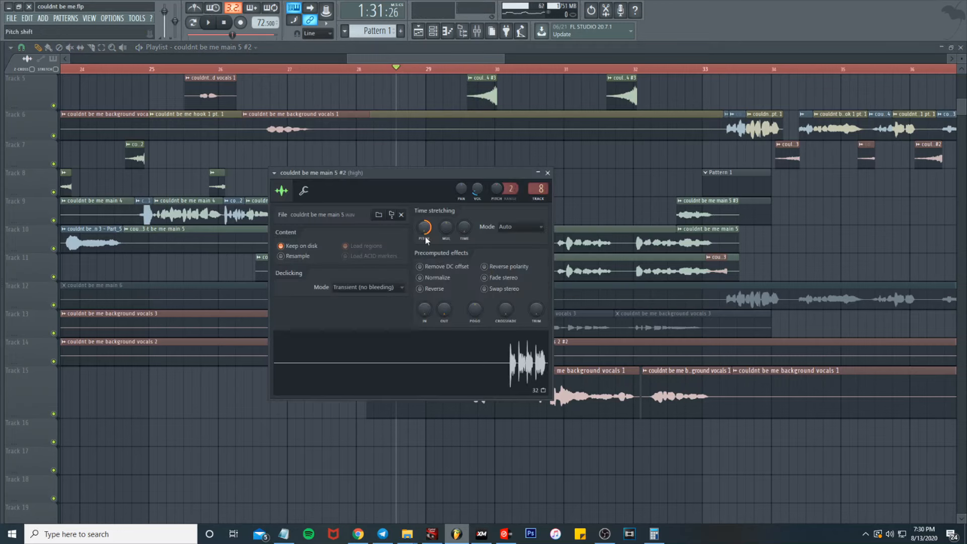
pyautogui.click(548, 173)
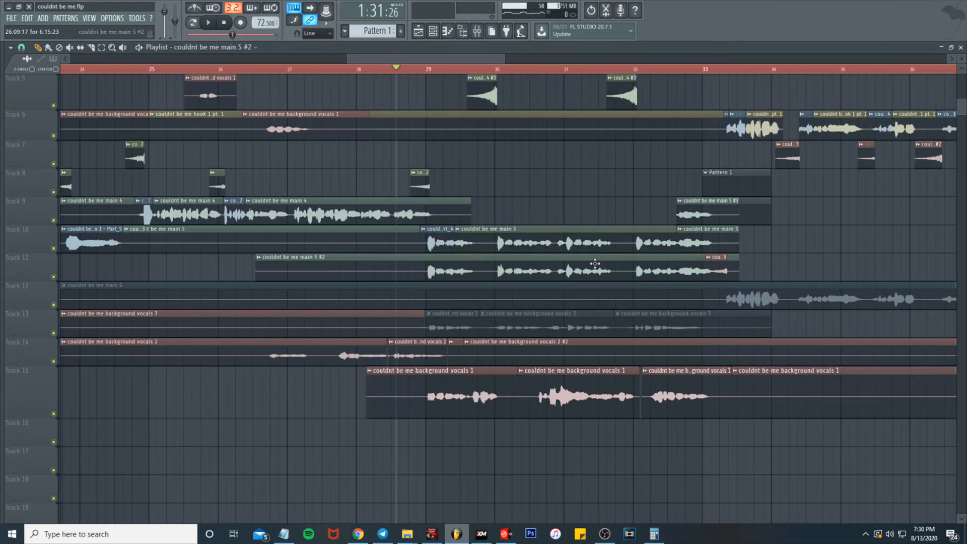
# Step: Place the playhead in bar 26, ahead of the layered main 5 vocal clips
pyautogui.scroll(-4, 595, 264)
pyautogui.scroll(-4, 616, 295)
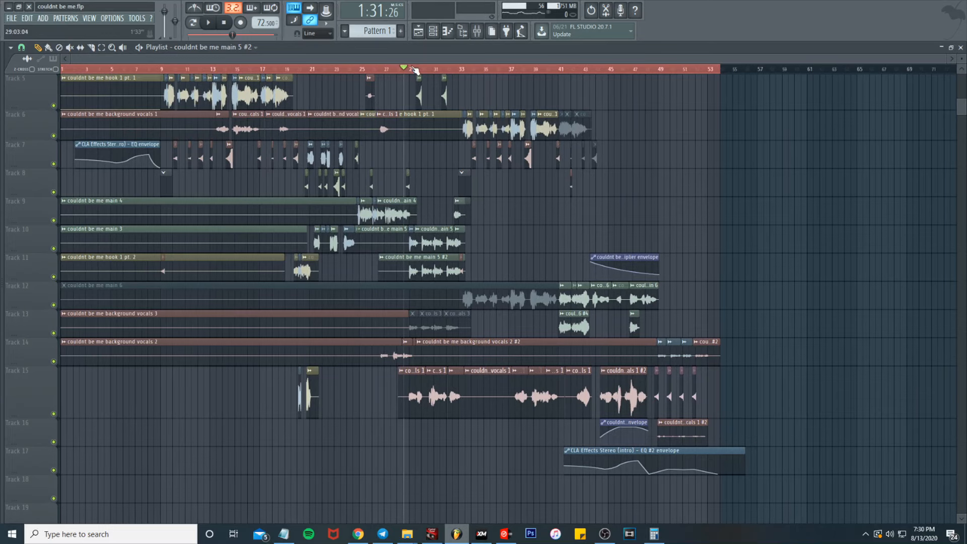
pyautogui.click(381, 71)
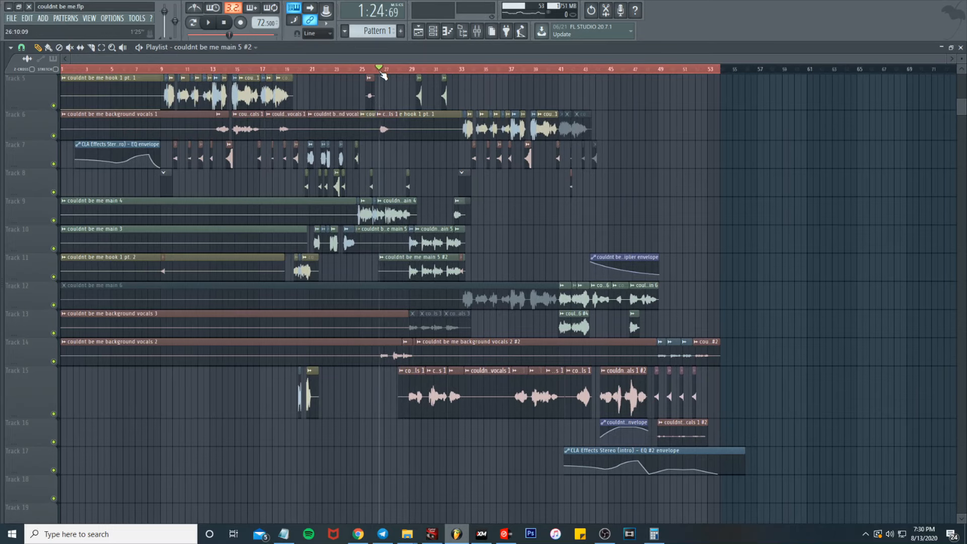
# Step: Enable the adlibs and high mixer tracks on inserts 11 and 12
pyautogui.click(477, 31)
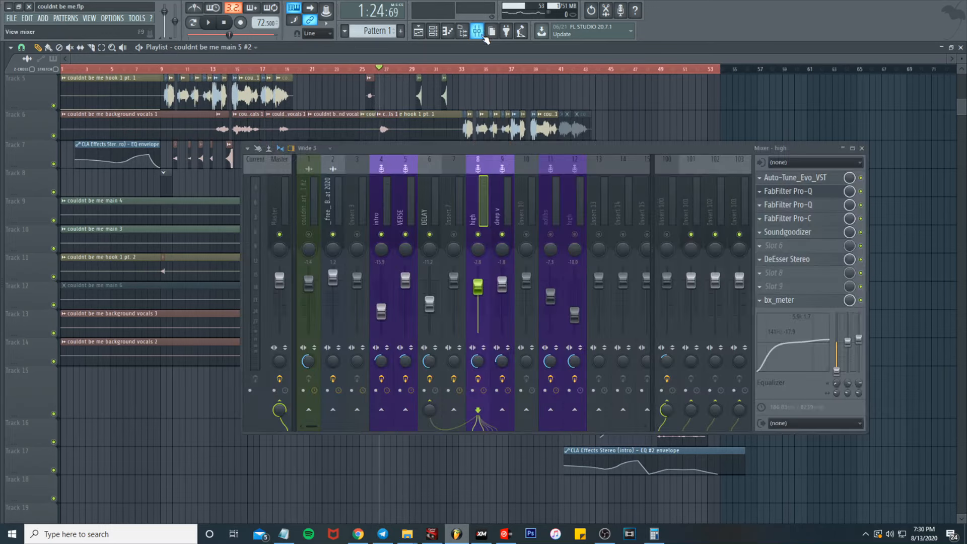
pyautogui.click(408, 217)
pyautogui.click(551, 221)
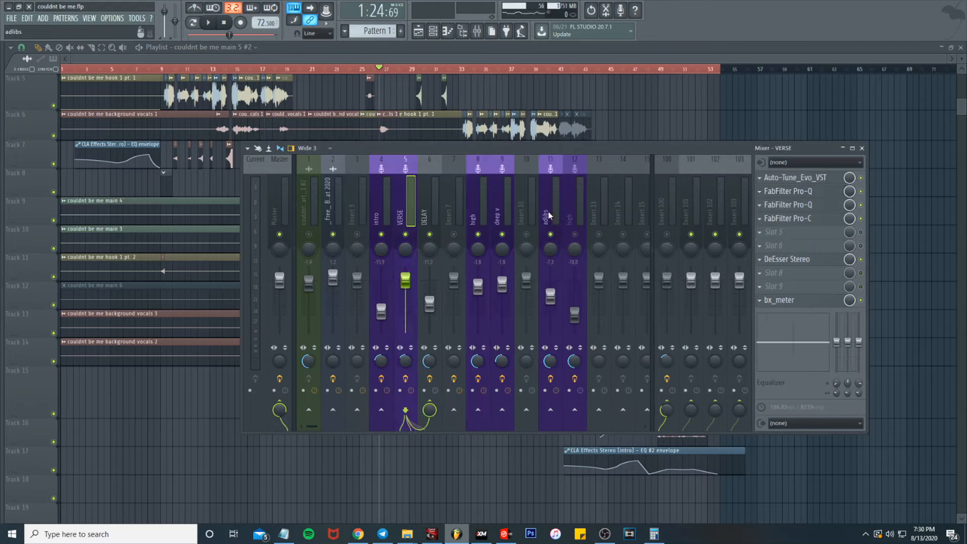
pyautogui.click(575, 234)
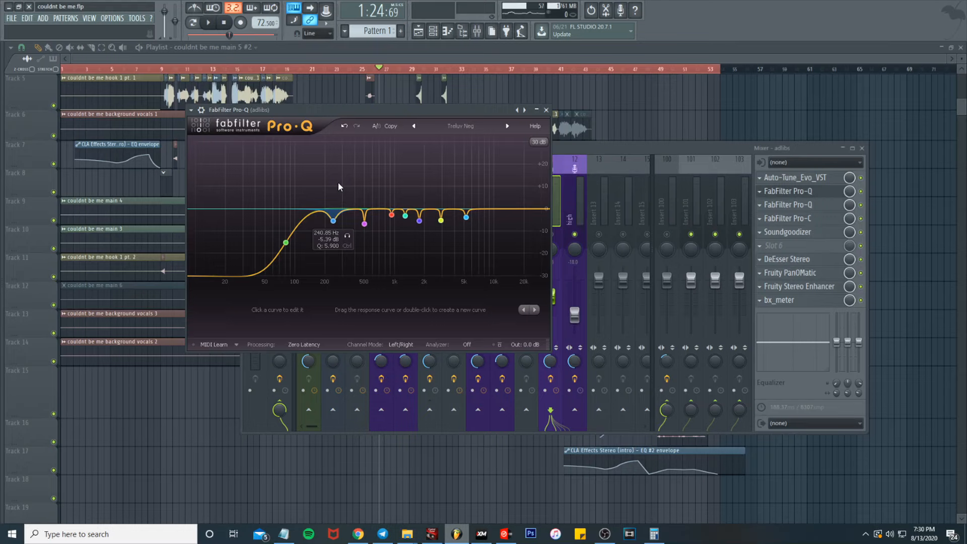
# Step: Inspect the second FabFilter Pro-Q, Soundgoodizer and Fruity Stereo Enhancer on the adlibs mixer track
pyautogui.click(547, 110)
pyautogui.click(788, 205)
pyautogui.click(787, 233)
pyautogui.click(800, 286)
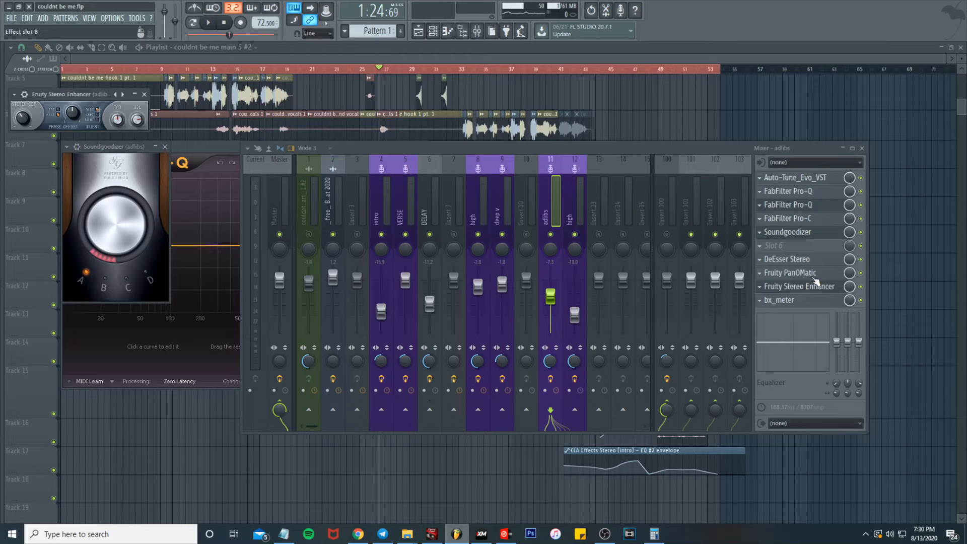
pyautogui.moveTo(72, 95); pyautogui.dragTo(342, 185)
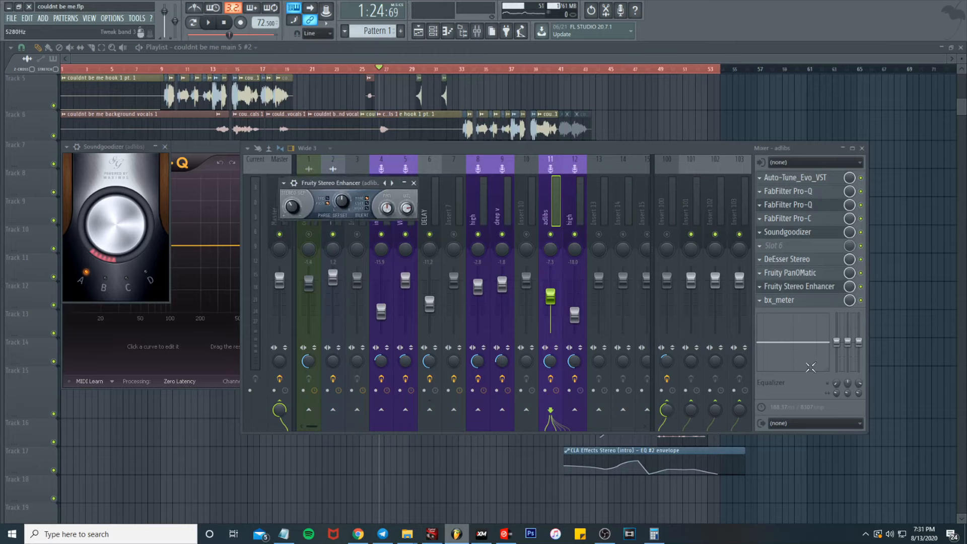
# Step: Inspect Fruity PanOMatic on the adlibs track and close the open plugin windows
pyautogui.click(804, 273)
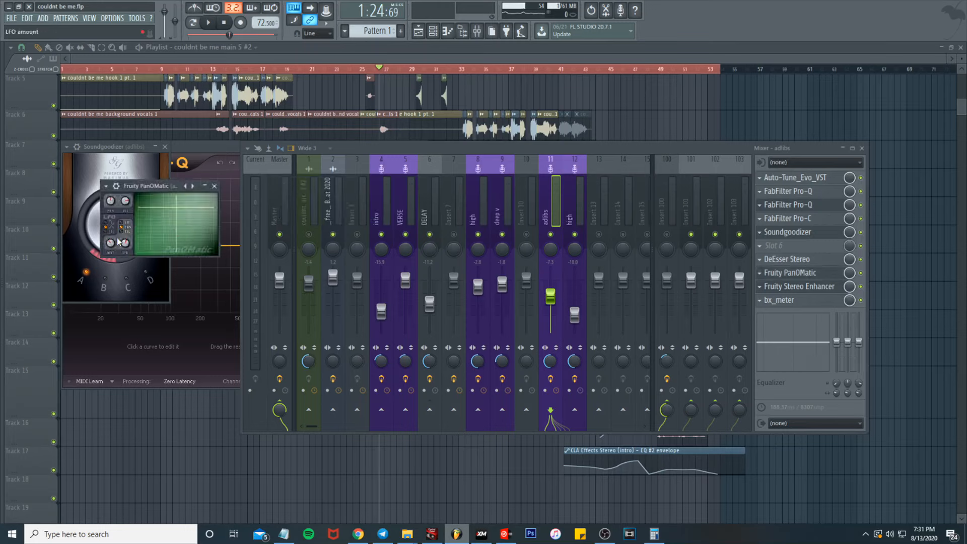
pyautogui.click(215, 186)
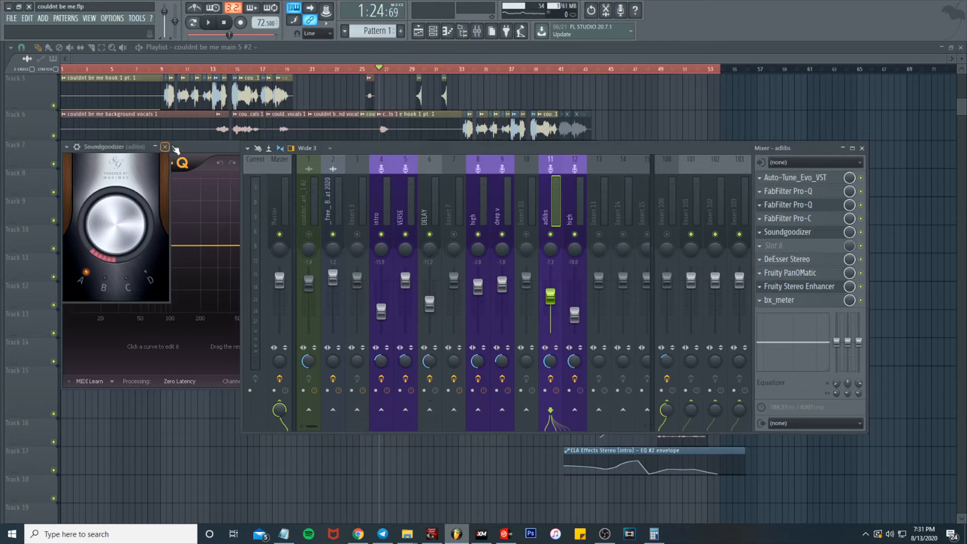
pyautogui.click(167, 147)
pyautogui.click(416, 145)
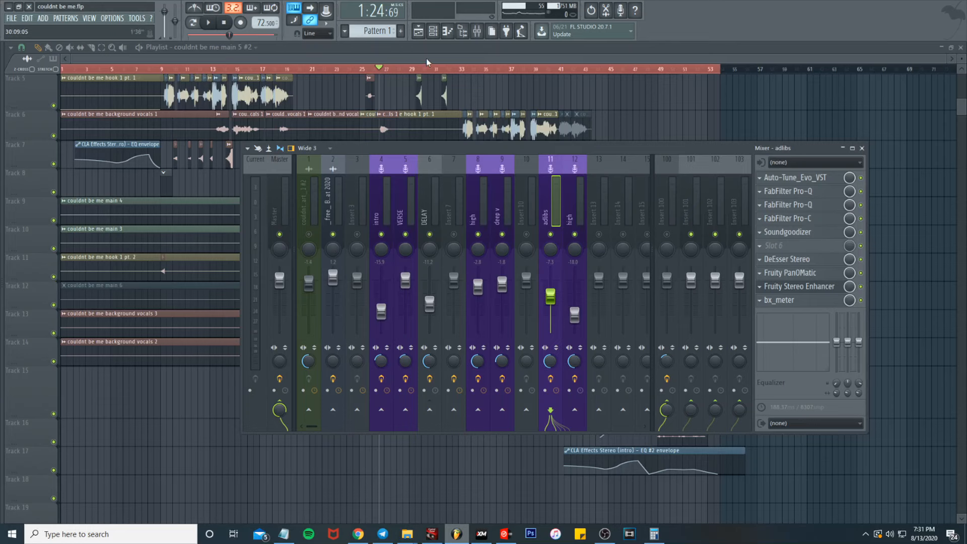
# Step: Select mixer Insert 100 and inspect its ValhallaVintageVerb settings, closing the plugin when finished
pyautogui.click(670, 236)
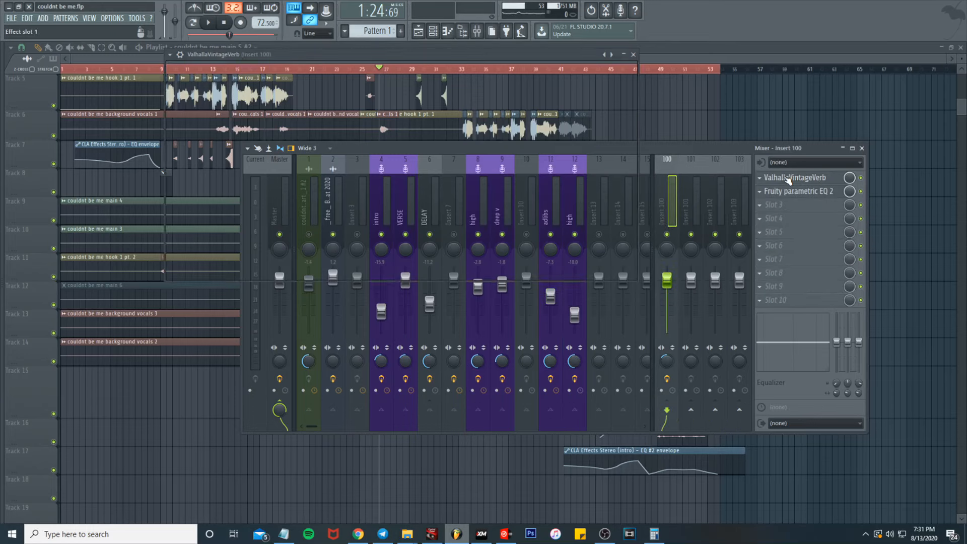
pyautogui.click(788, 179)
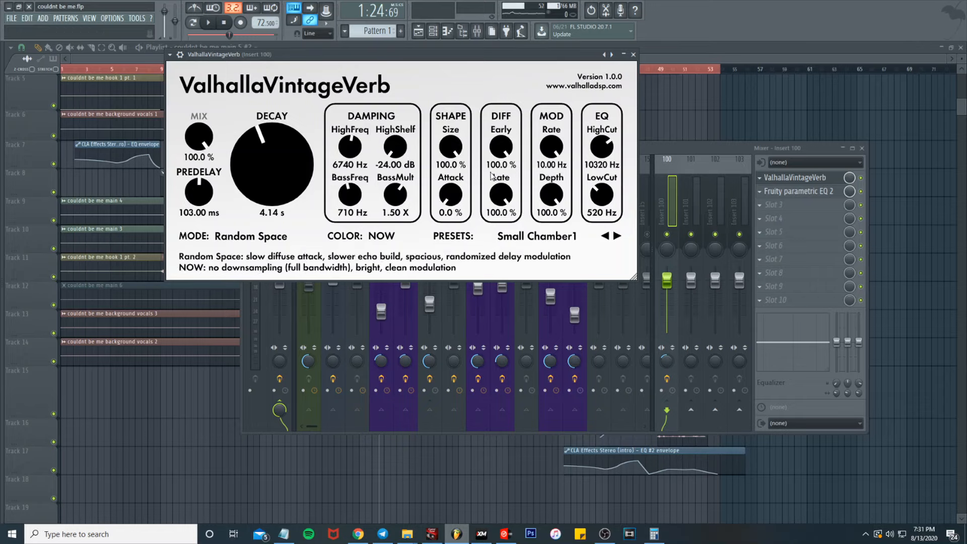
pyautogui.moveTo(370, 58); pyautogui.dragTo(528, 179)
pyautogui.click(402, 148)
pyautogui.scroll(4, 418, 130)
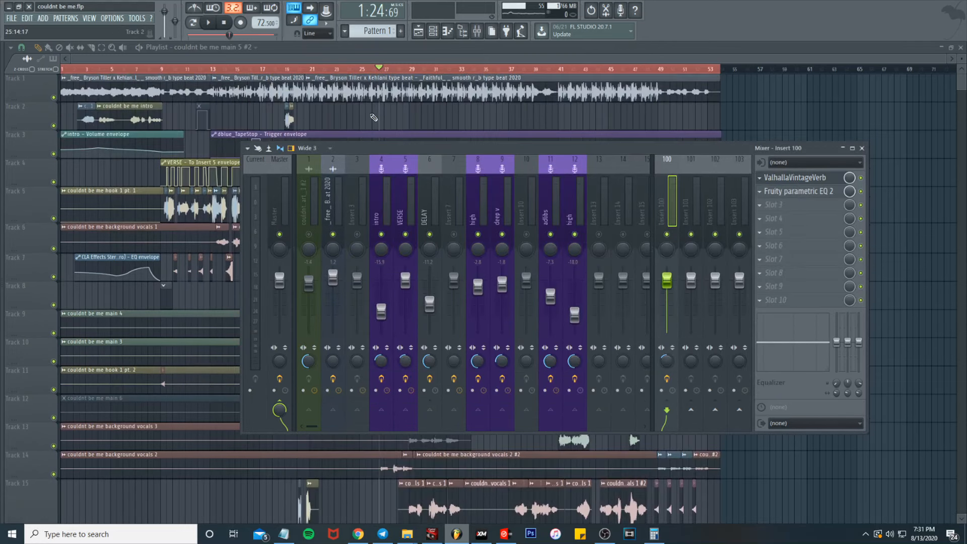
# Step: Play the song from bar 36 and audition Insert 100 with its Fruity parametric EQ 2 bypassed
pyautogui.click(499, 70)
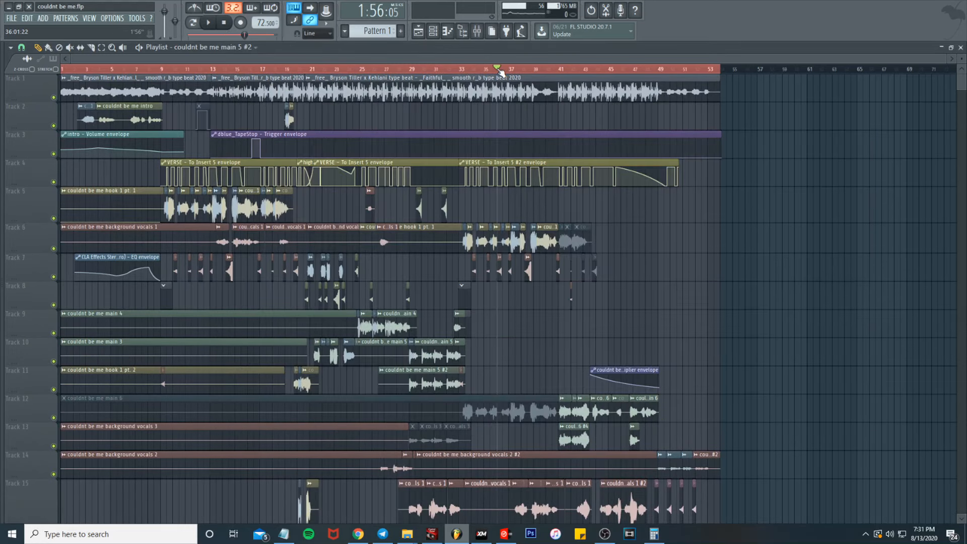
pyautogui.press('space')
pyautogui.press('F9')
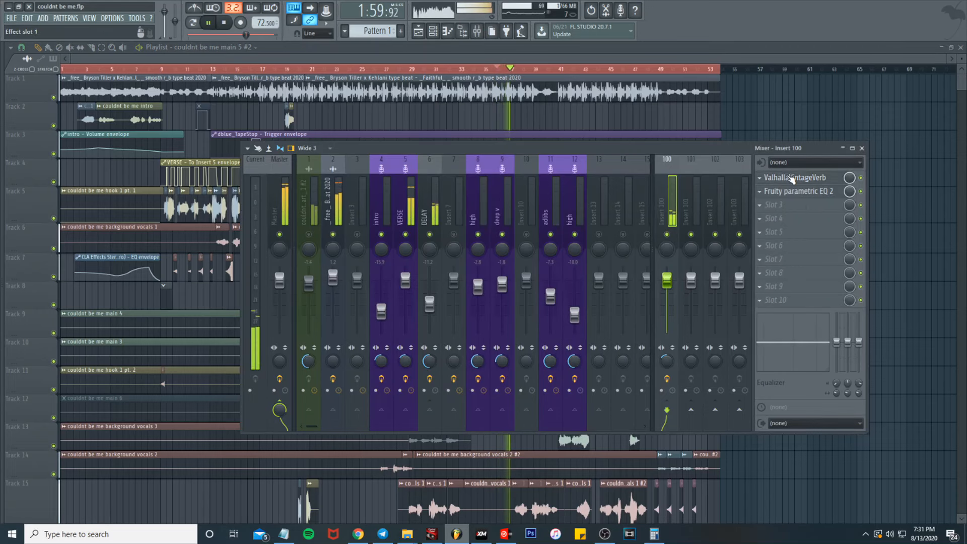
pyautogui.click(791, 179)
pyautogui.click(793, 174)
pyautogui.click(861, 191)
pyautogui.press('space')
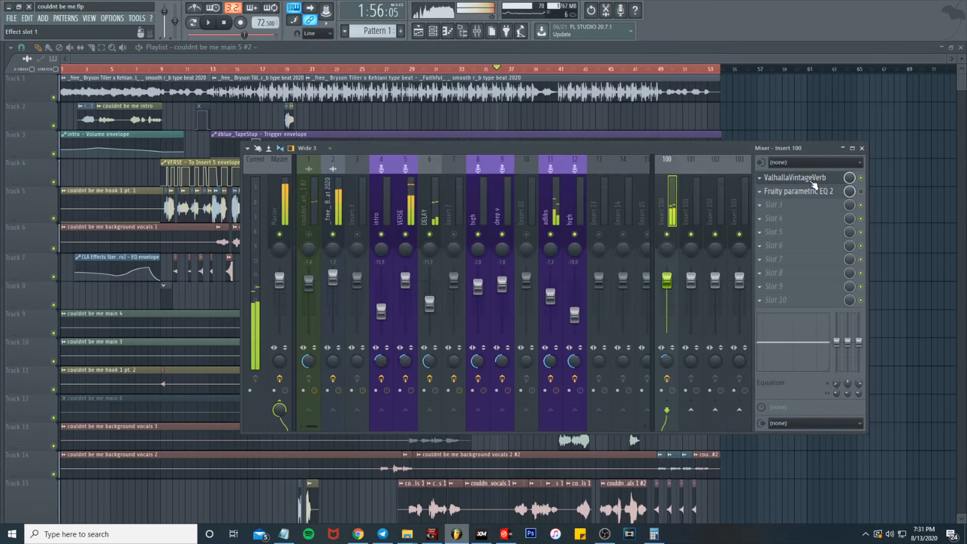
# Step: Replay the song from bar 36 with Insert 100's ValhallaVintageVerb open, arranging the reverb and mixer windows to examine the settings
pyautogui.click(812, 181)
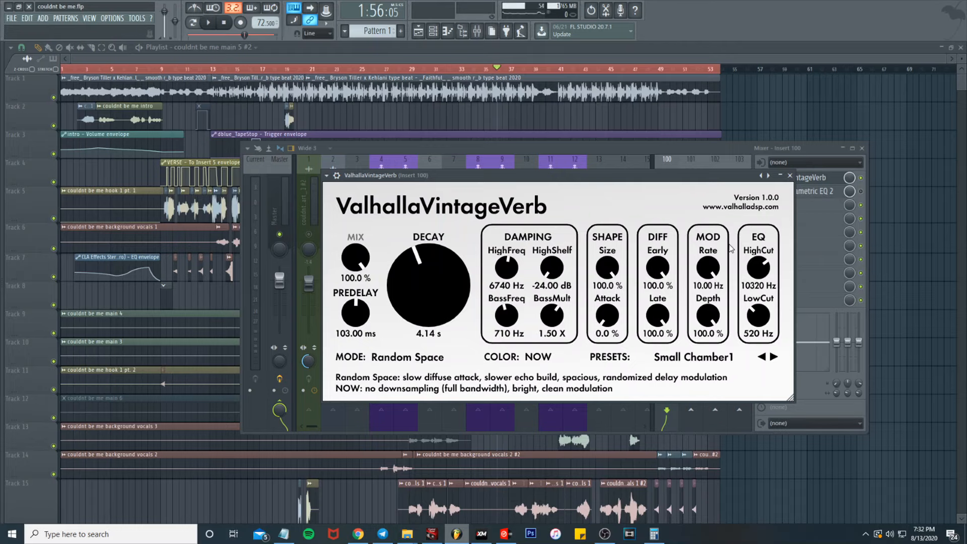
pyautogui.click(790, 175)
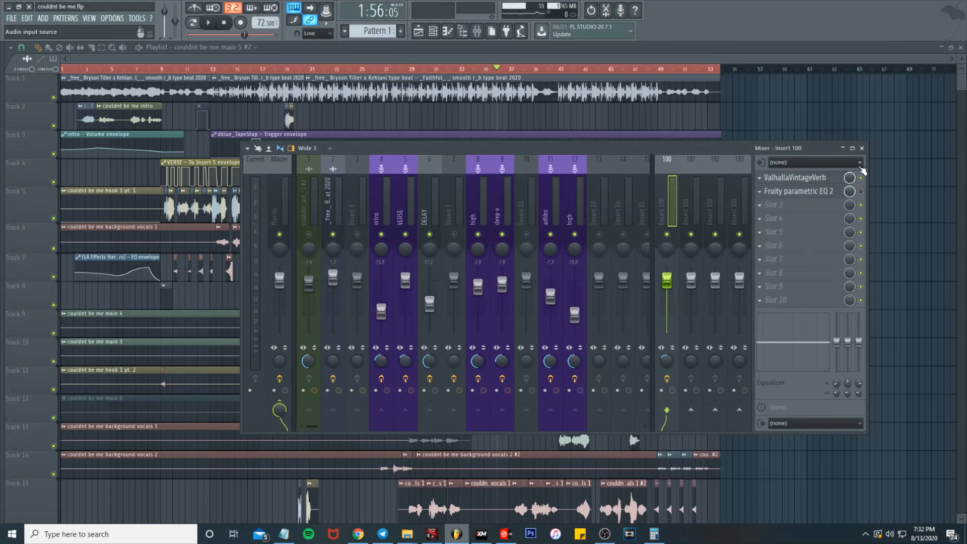
pyautogui.click(793, 178)
pyautogui.press('space')
pyautogui.moveTo(569, 150); pyautogui.dragTo(587, 343)
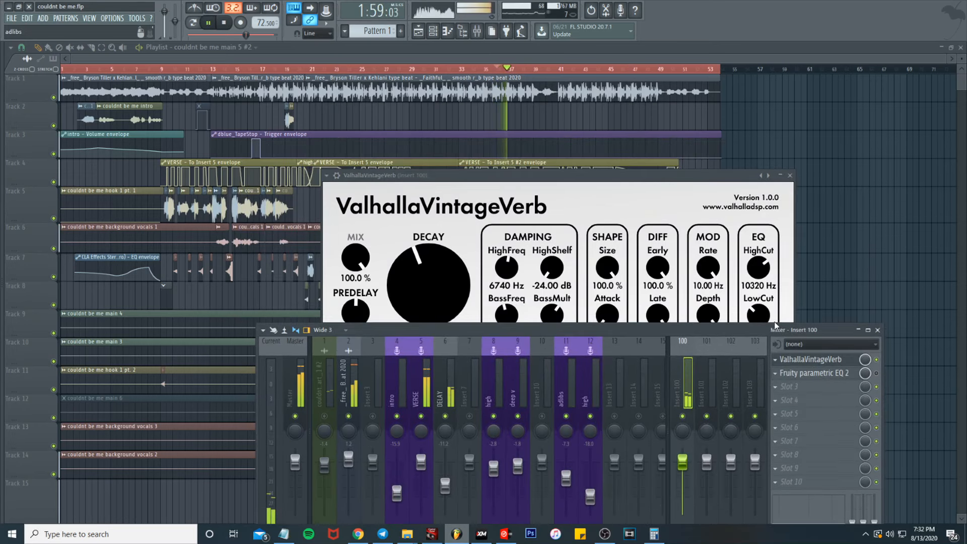
pyautogui.click(642, 181)
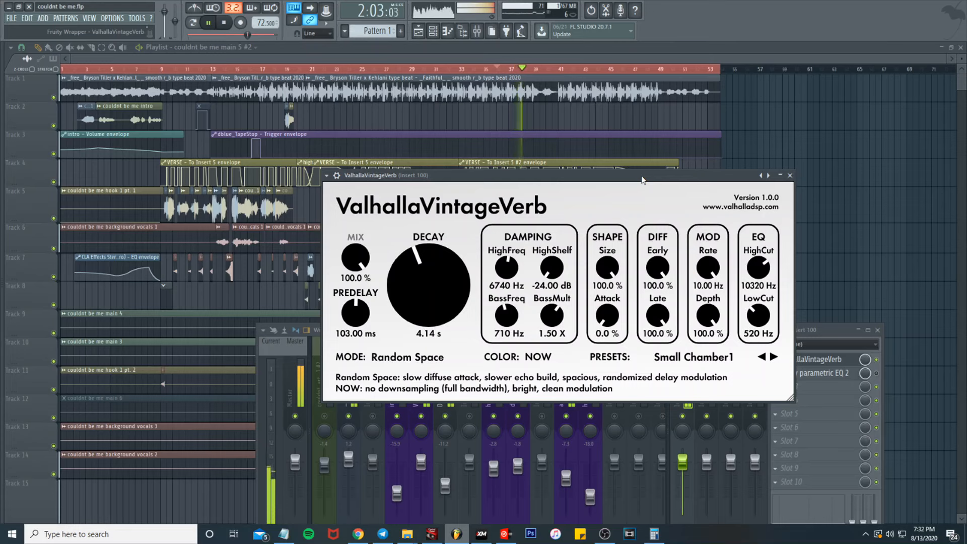
pyautogui.moveTo(642, 181); pyautogui.dragTo(791, 212)
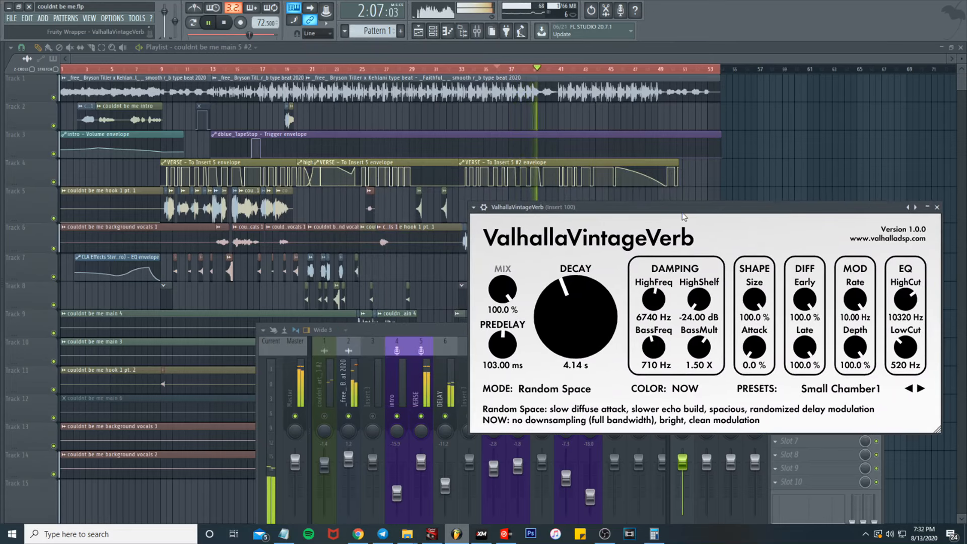
# Step: Re-enable Fruity parametric EQ 2 on Insert 100, stop playback and inspect the EQ curve
pyautogui.click(429, 326)
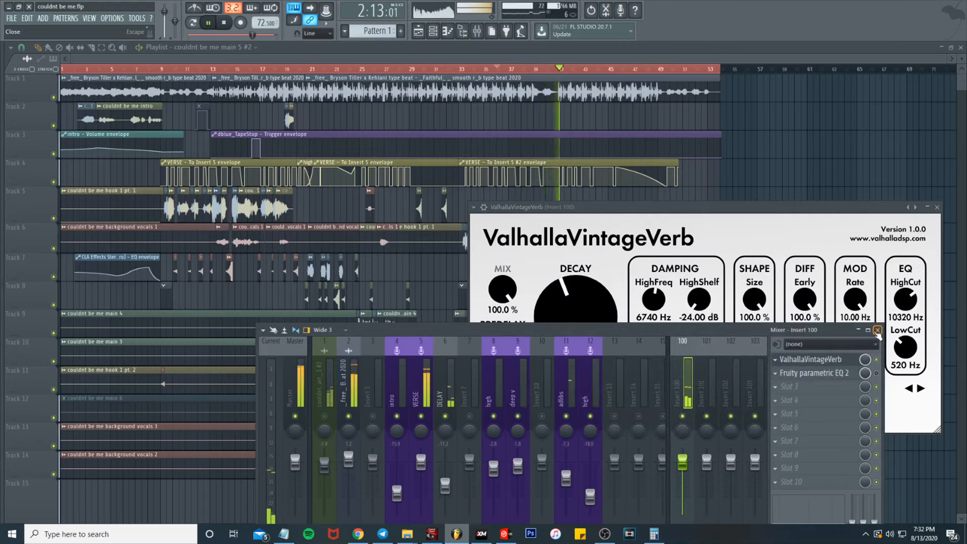
pyautogui.click(876, 373)
pyautogui.press('space')
pyautogui.click(814, 374)
pyautogui.moveTo(222, 229); pyautogui.dragTo(221, 225)
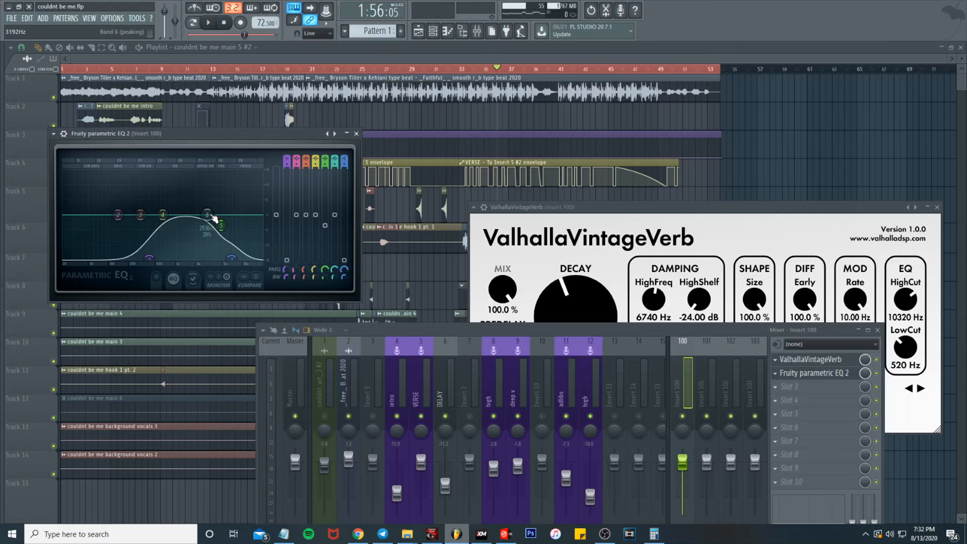
# Step: Reposition the mixer, unmute the vocal track on insert 1 and return to the playlist
pyautogui.moveTo(654, 330); pyautogui.dragTo(687, 132)
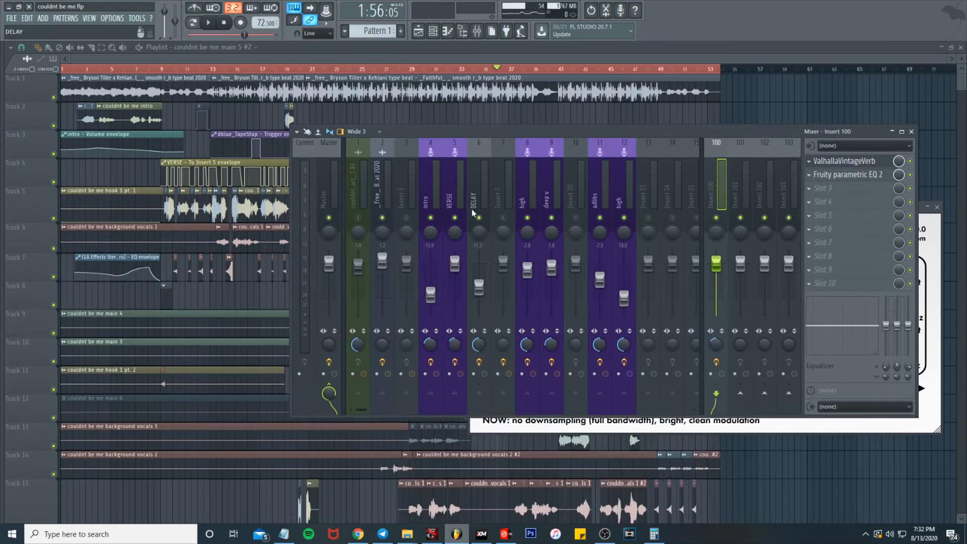
pyautogui.click(358, 218)
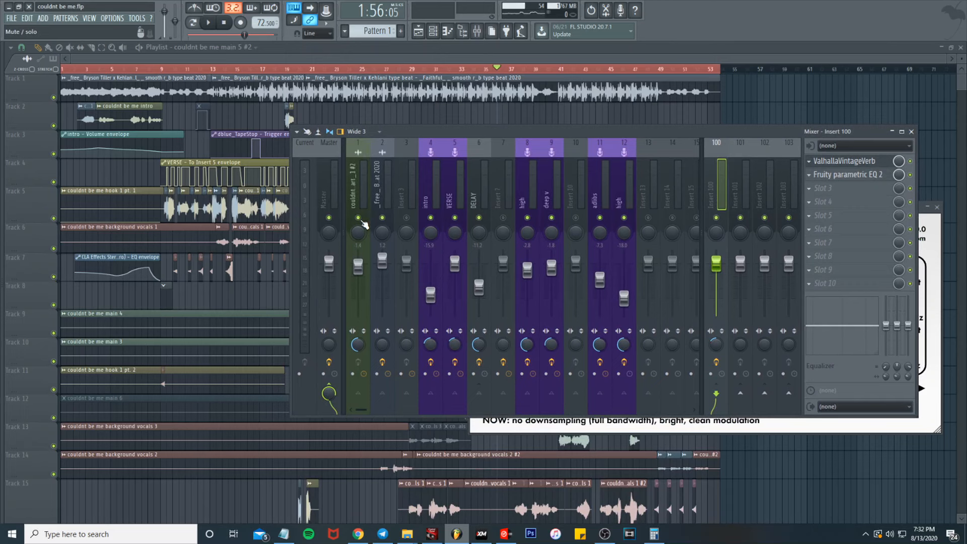
pyautogui.click(323, 64)
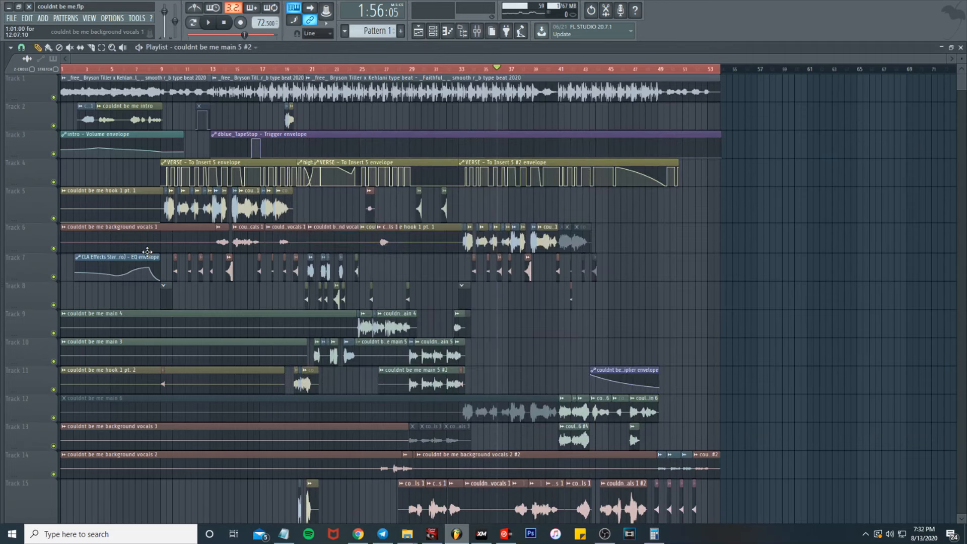
# Step: Highlight the short swelling vocal clips on tracks 5, 7 and 8 in the playlist, and clear the selection
pyautogui.scroll(3, 147, 252)
pyautogui.moveTo(194, 272); pyautogui.dragTo(670, 308)
pyautogui.moveTo(548, 187); pyautogui.dragTo(740, 223)
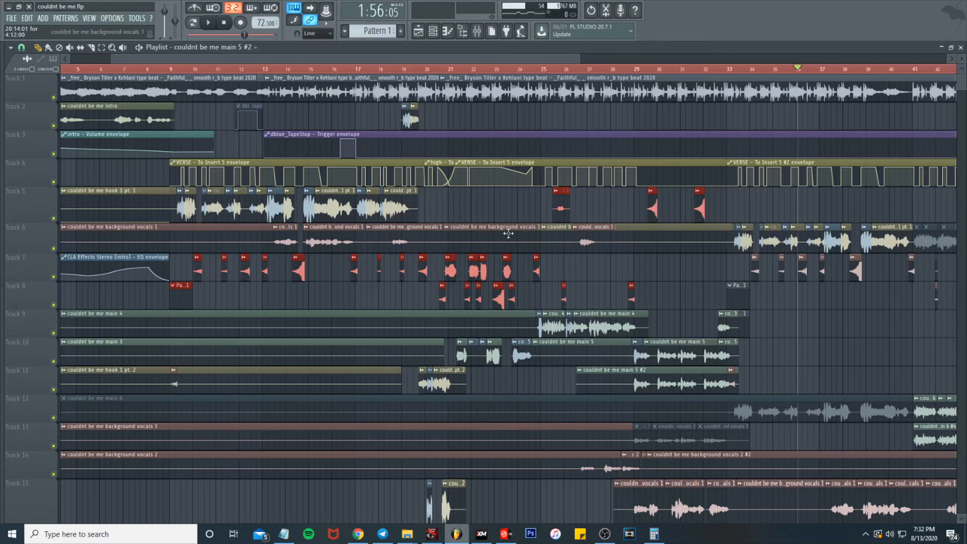
pyautogui.keyDown('ctrl'); pyautogui.click(499, 214); pyautogui.keyUp('ctrl')
# Step: Audition the transition from the intro into the verse by playing from bar 8
pyautogui.scroll(4, 205, 273)
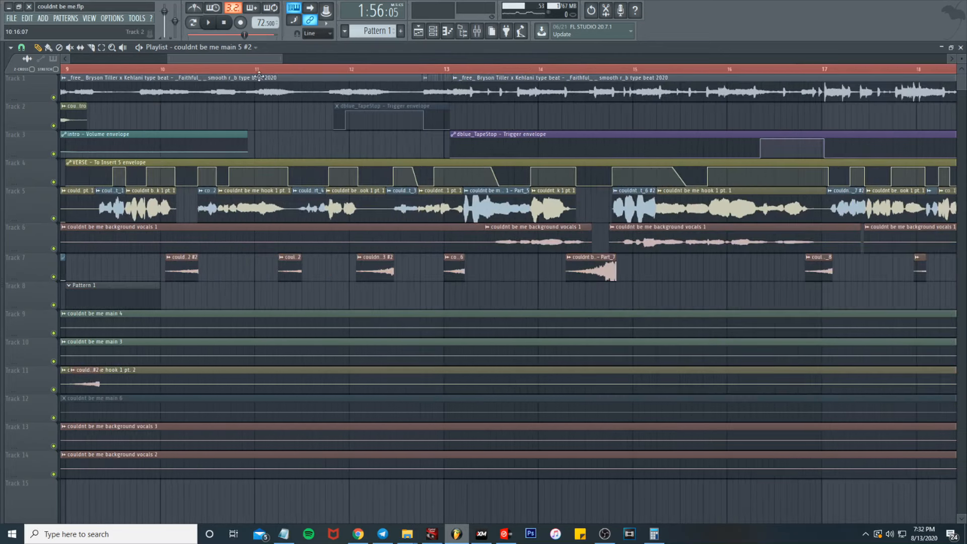
pyautogui.moveTo(246, 58); pyautogui.dragTo(204, 59)
pyautogui.moveTo(405, 367); pyautogui.dragTo(405, 254)
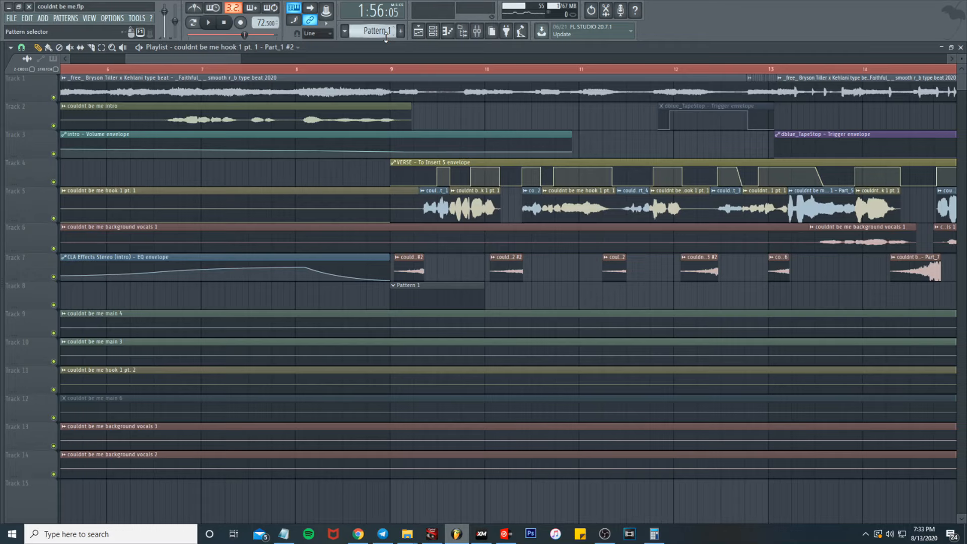
pyautogui.click(303, 69)
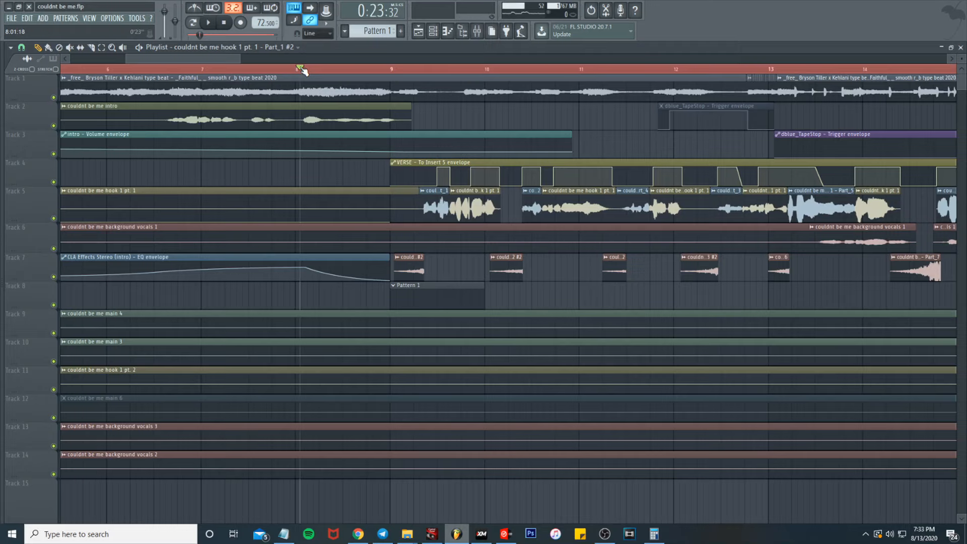
pyautogui.press('space')
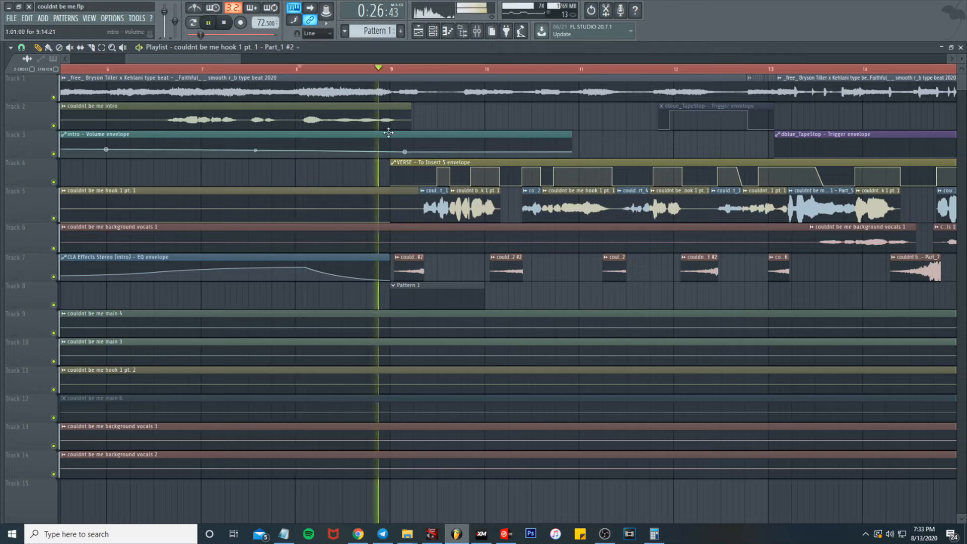
pyautogui.press('space')
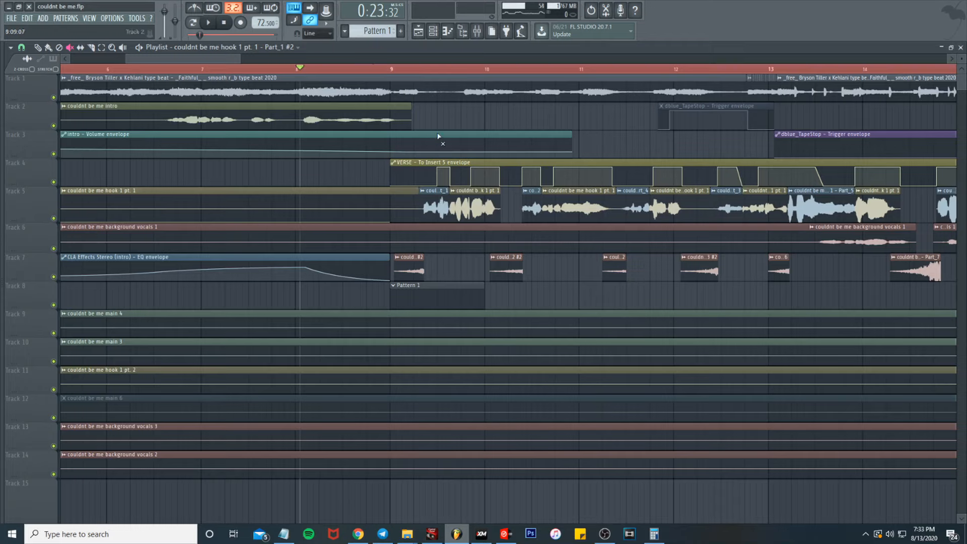
# Step: Audition the passage from just before bar 9 with the first two Track 7 vocal clips muted, and unmute both during playback
pyautogui.click(416, 274)
pyautogui.click(502, 272)
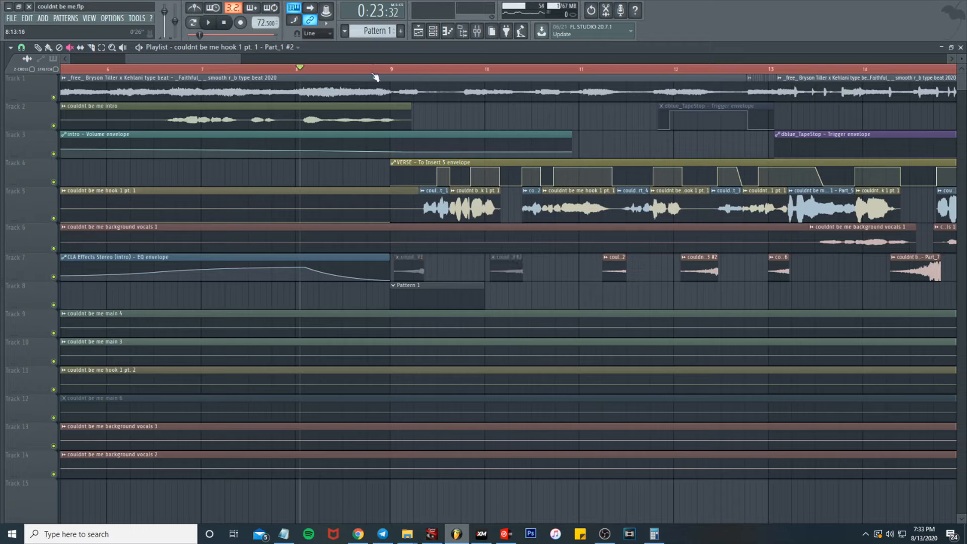
pyautogui.click(384, 69)
pyautogui.press('space')
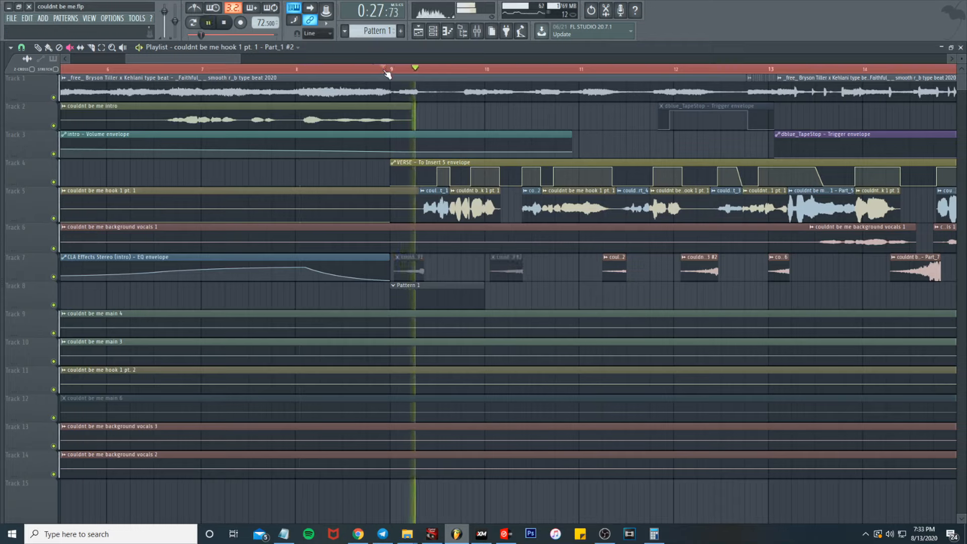
pyautogui.click(416, 272)
pyautogui.click(506, 270)
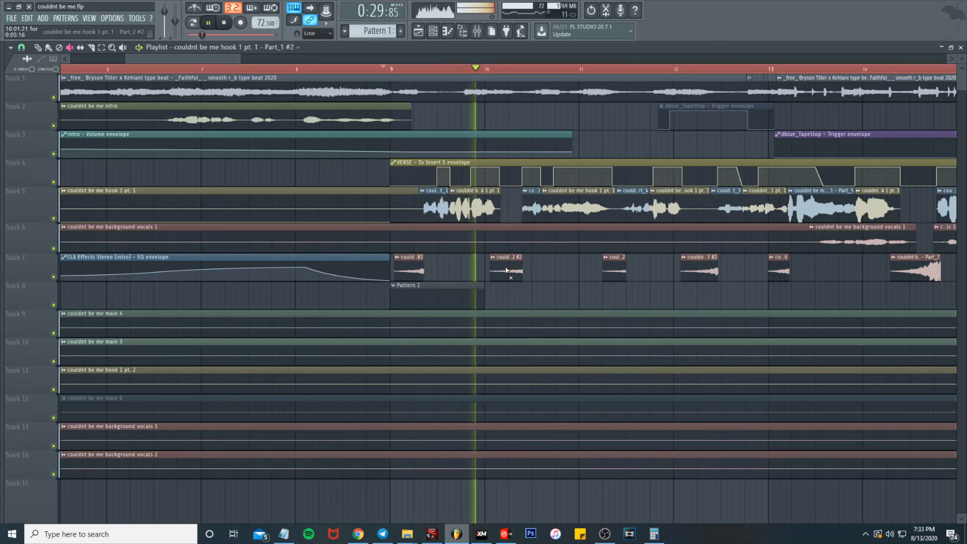
# Step: Listen on through bar 12 while examining the Track 7 vocal clips across the arrangement, and stop playback
pyautogui.scroll(-5, 530, 286)
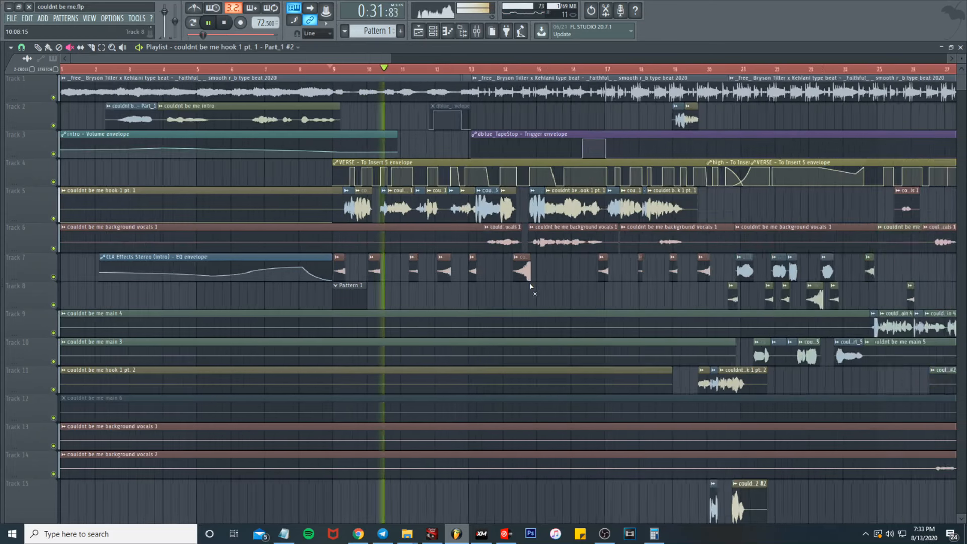
pyautogui.scroll(-2, 531, 287)
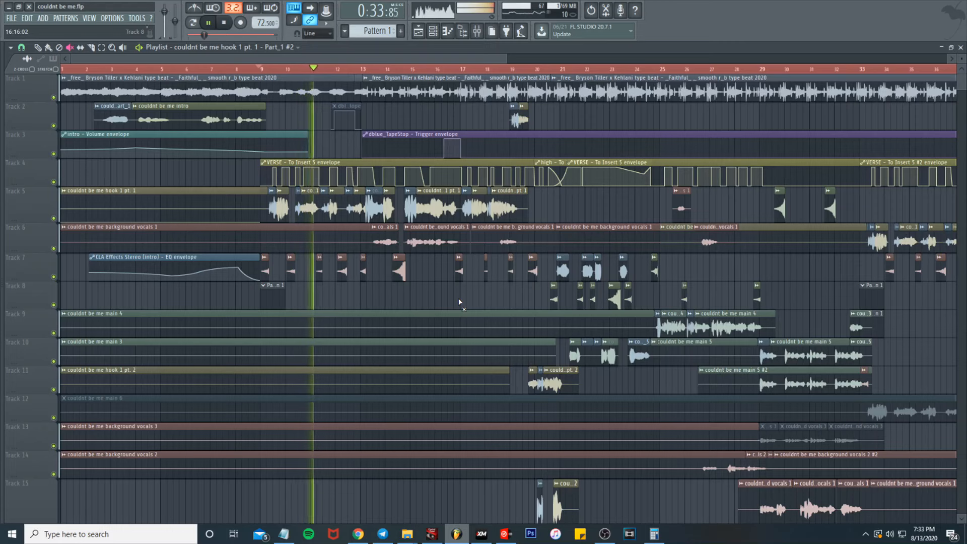
pyautogui.scroll(6, 330, 287)
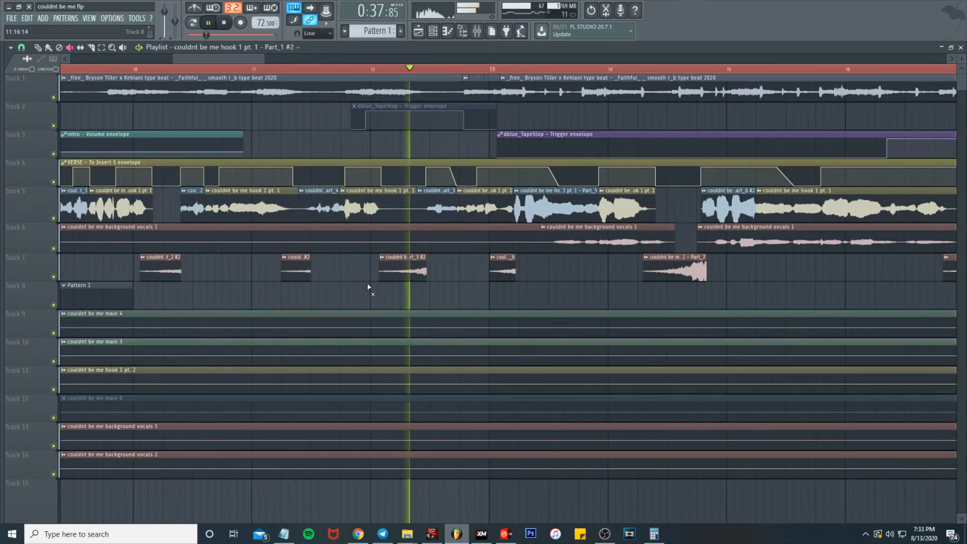
pyautogui.press('space')
# Step: Switch from the Mute tool to the Draw tool and focus the playlist on the verse's start at bar 9
pyautogui.moveTo(174, 59); pyautogui.dragTo(141, 59)
pyautogui.click(38, 47)
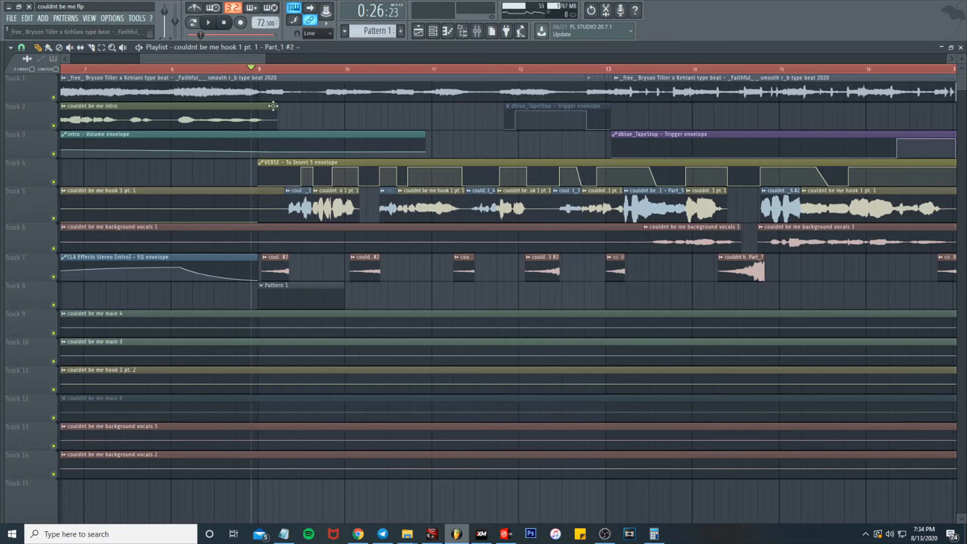
pyautogui.scroll(3, 293, 245)
pyautogui.scroll(-3, 295, 245)
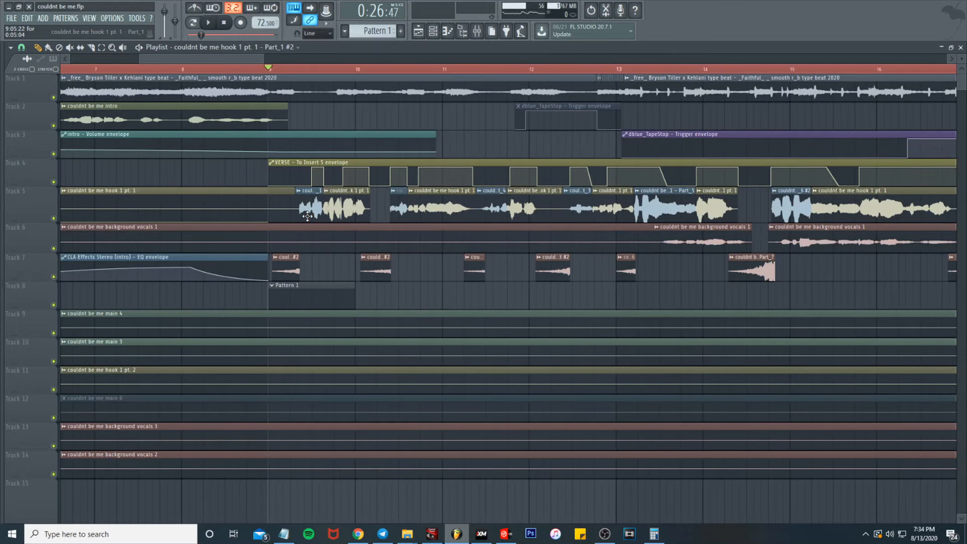
# Step: Open the channel settings of the first verse vocal clip on Track 5 and load its sample into Edison
pyautogui.scroll(2, 308, 216)
pyautogui.click(298, 190)
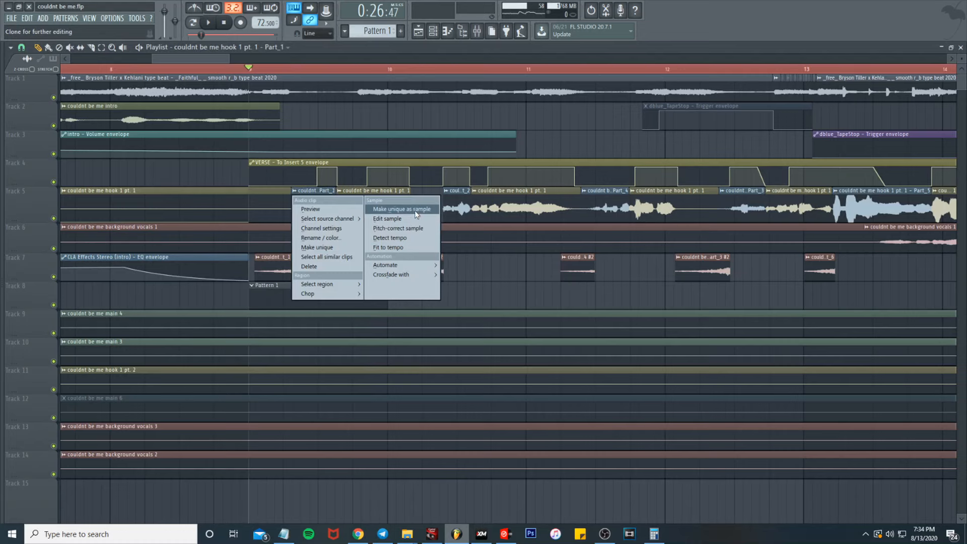
pyautogui.click(322, 192)
pyautogui.doubleClick(323, 192)
pyautogui.rightClick(272, 351)
pyautogui.click(285, 374)
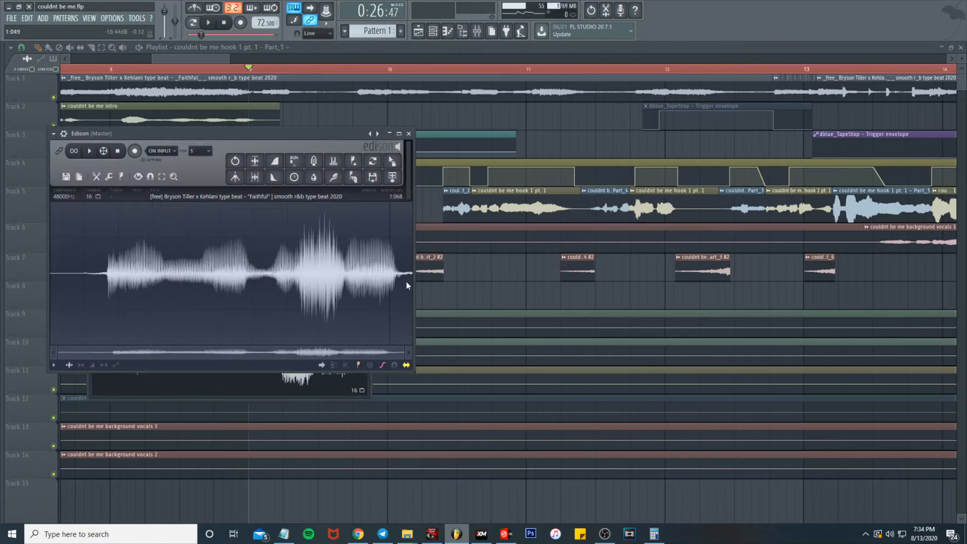
# Step: Try the reverse-reverb technique in Edison: reverse the vocal, apply convolution reverb with the default impulse, reverse it back, and close Edison
pyautogui.hotkey('alt', 'y')
pyautogui.click(315, 166)
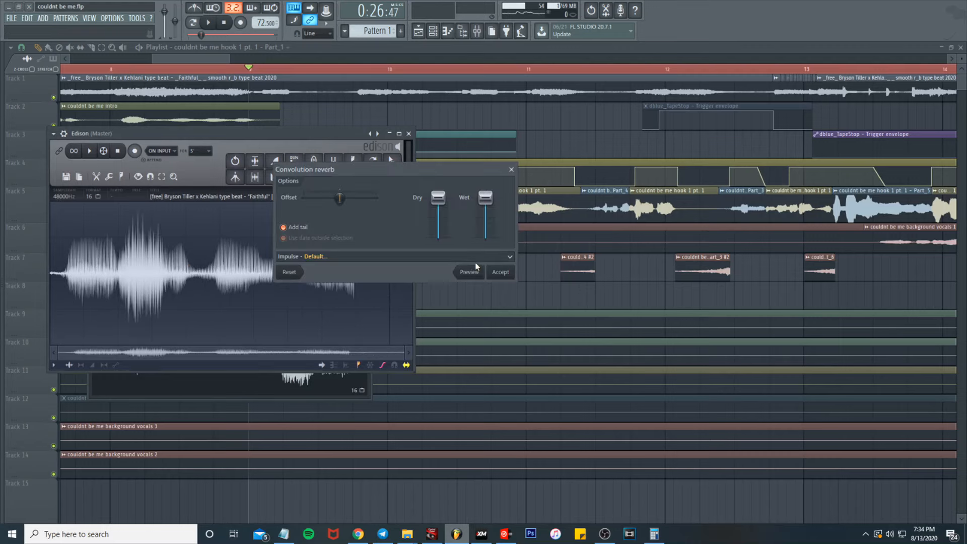
pyautogui.click(509, 272)
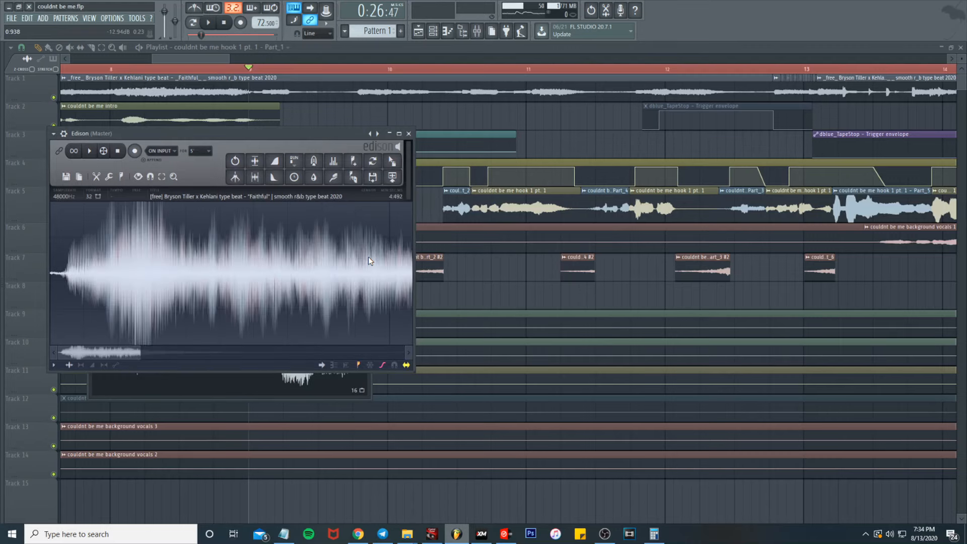
pyautogui.hotkey('alt', 'y')
pyautogui.click(409, 134)
# Step: Audition the opening of the verse by playing from just before bar 9, and stop playback
pyautogui.scroll(3, 222, 202)
pyautogui.click(275, 69)
pyautogui.moveTo(276, 71)
pyautogui.mouseDown()
pyautogui.moveTo(319, 67)
pyautogui.moveTo(268, 68)
pyautogui.mouseUp()
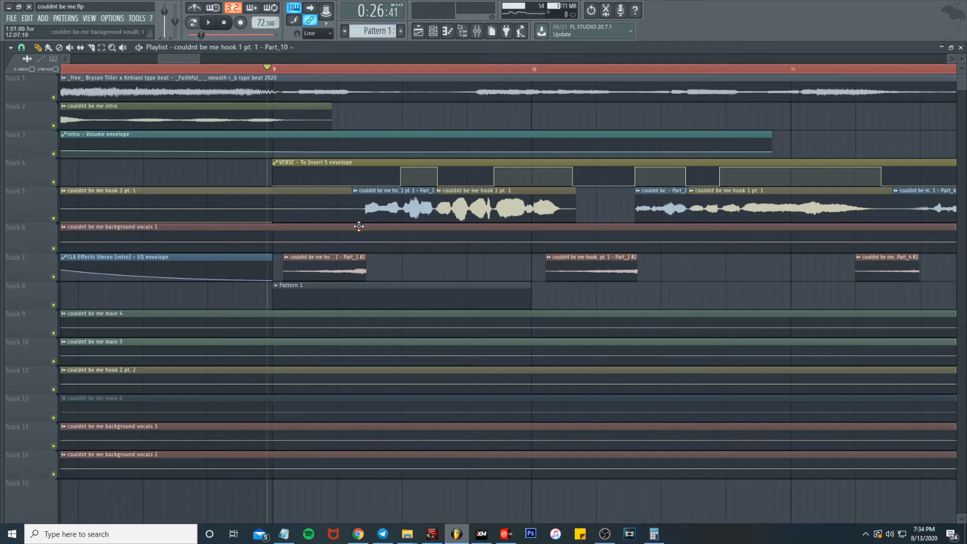
pyautogui.press('space')
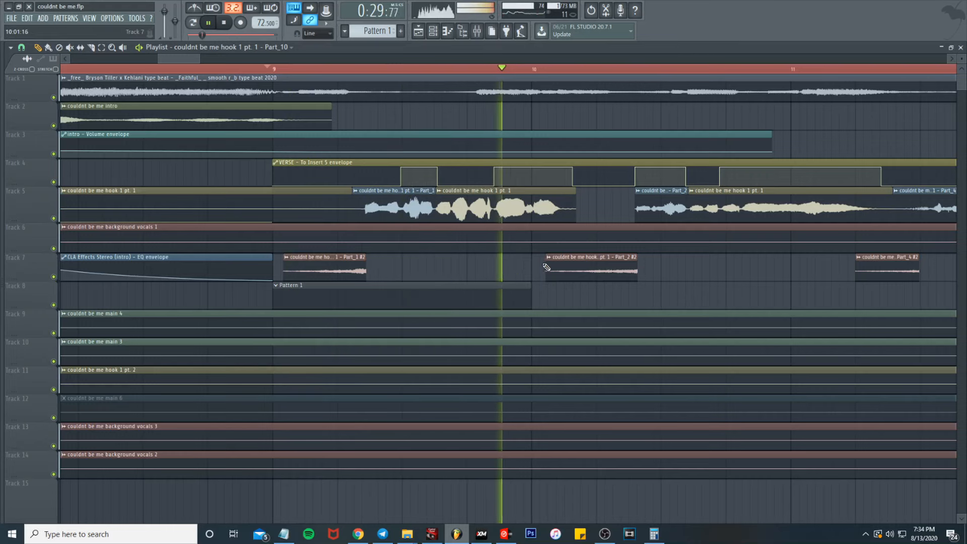
pyautogui.scroll(-3, 563, 260)
pyautogui.press('space')
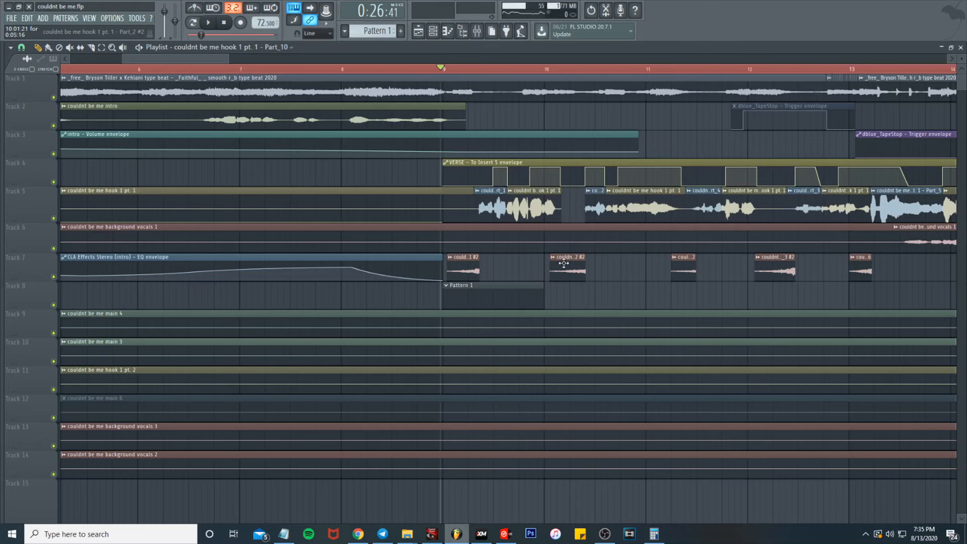
# Step: Audition the outro from midway through bar 43 through bar 48 while examining the clips on Tracks 11 to 17, and stop playback
pyautogui.scroll(-8, 564, 263)
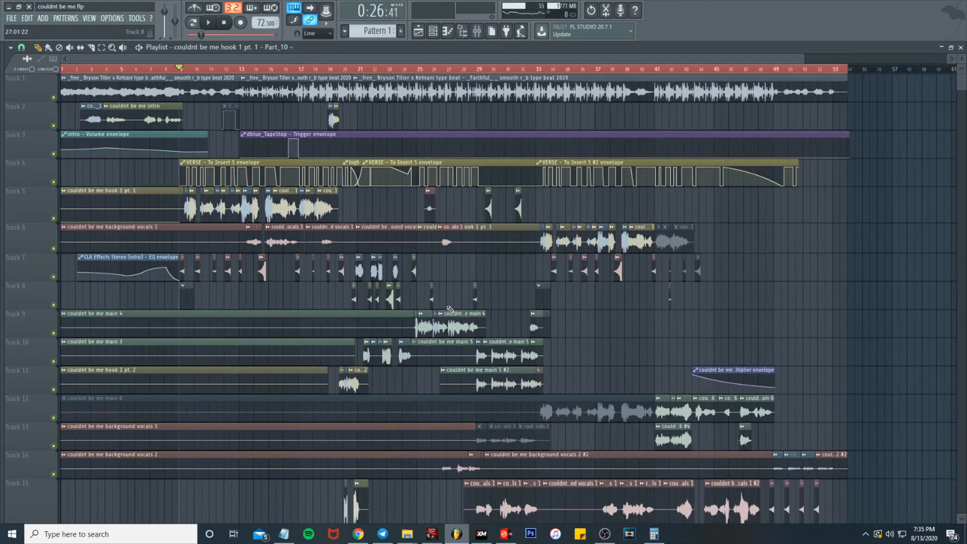
pyautogui.scroll(-5, 447, 307)
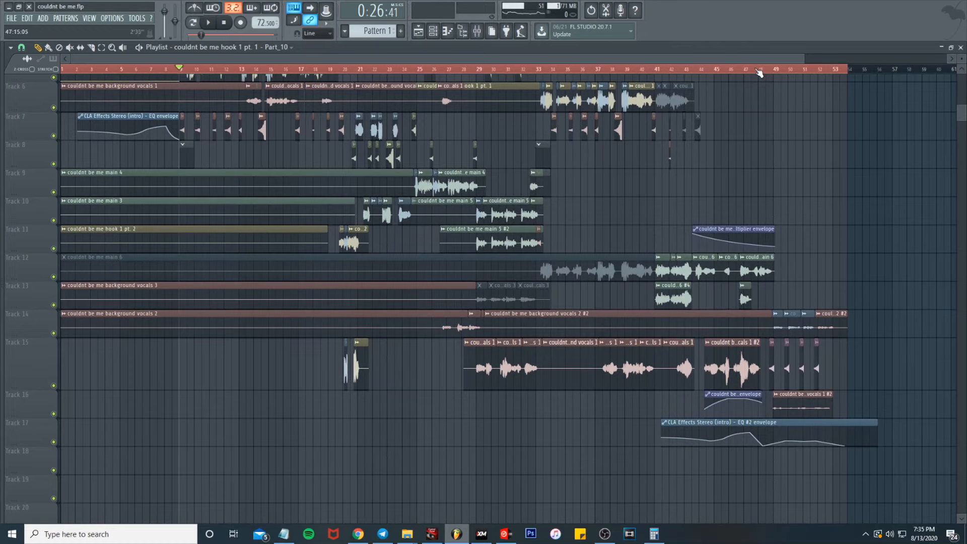
pyautogui.click(702, 73)
pyautogui.scroll(3, 722, 167)
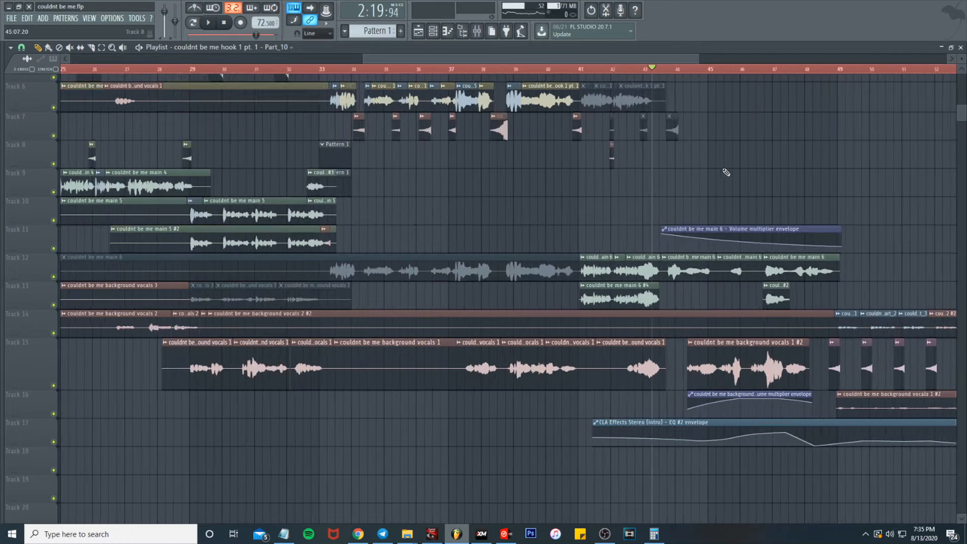
pyautogui.scroll(3, 730, 174)
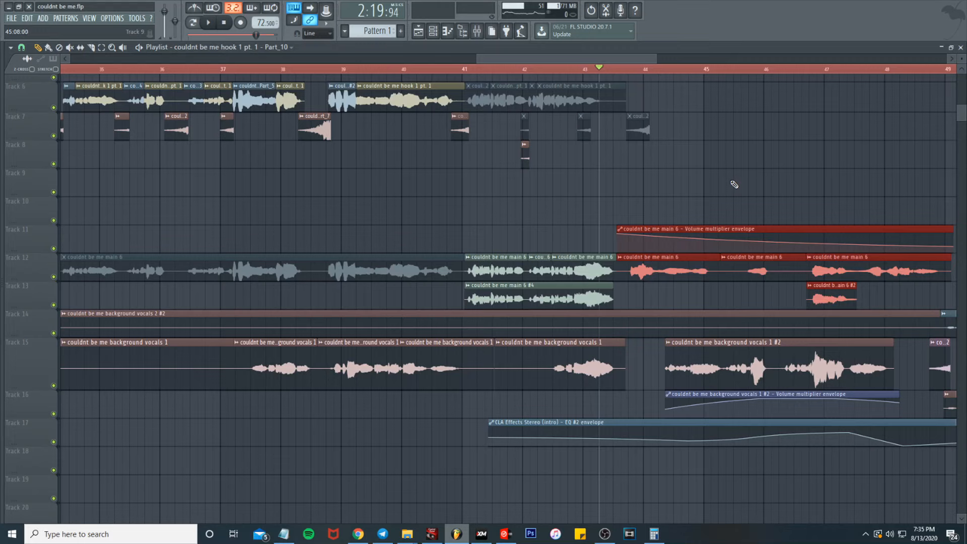
pyautogui.click(614, 70)
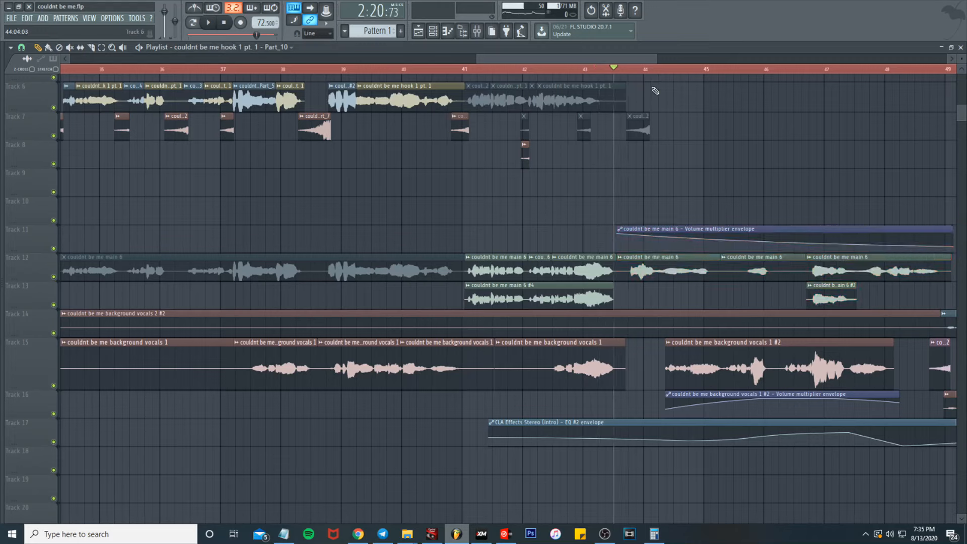
pyautogui.press('space')
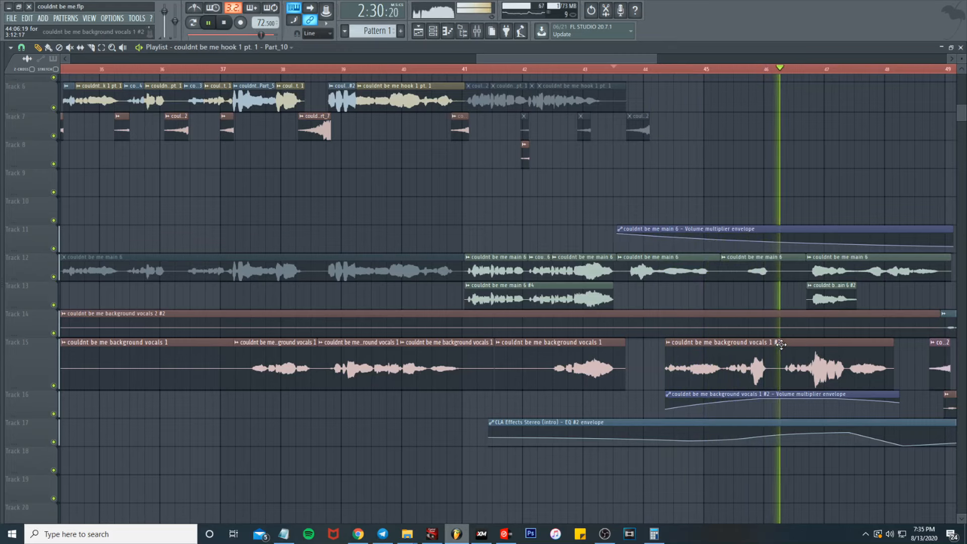
pyautogui.scroll(-3, 741, 322)
pyautogui.scroll(3, 818, 345)
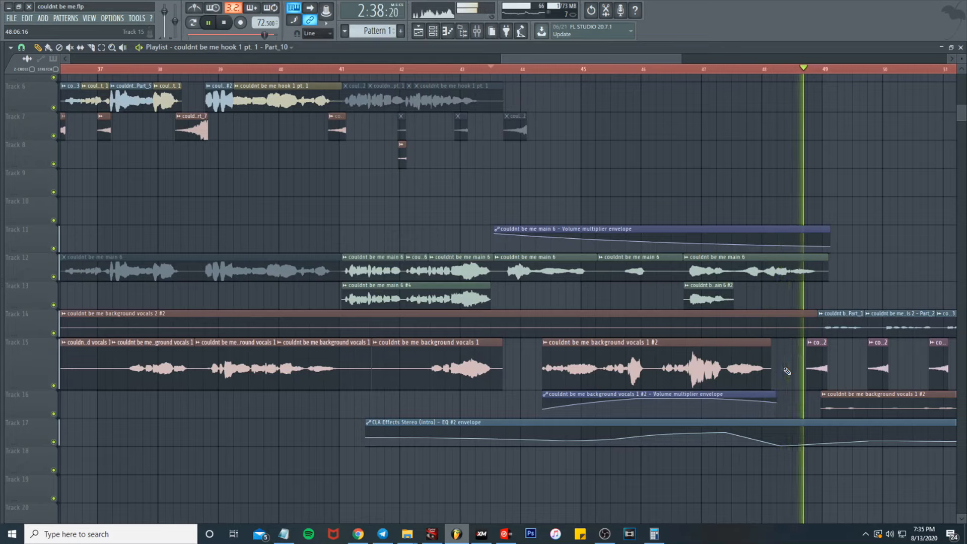
pyautogui.press('space')
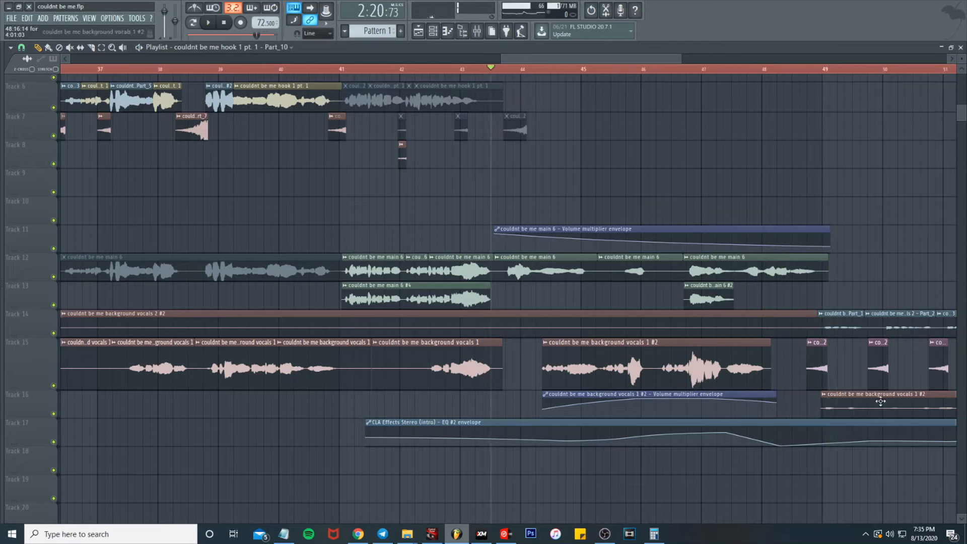
# Step: Highlight the outro's main vocal clips on Track 12 and the background vocals 1 #2 clip on Track 15, and clear the selection
pyautogui.moveTo(568, 255); pyautogui.dragTo(789, 276)
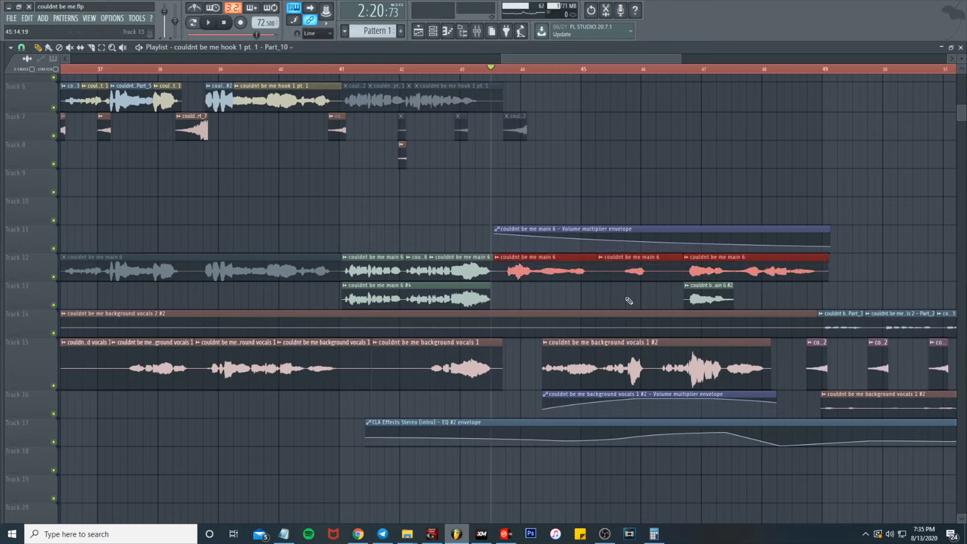
pyautogui.moveTo(589, 354); pyautogui.dragTo(723, 356)
pyautogui.click(724, 356)
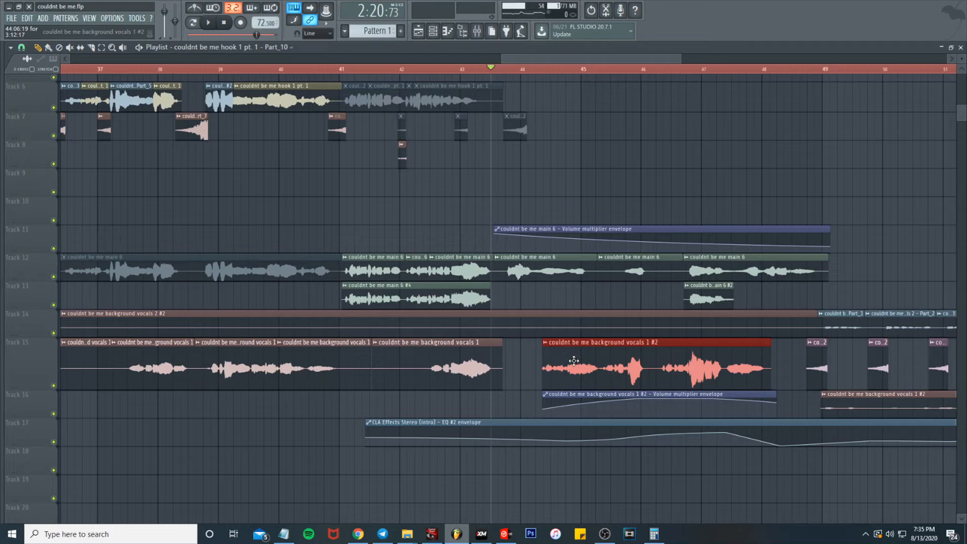
pyautogui.click(526, 405)
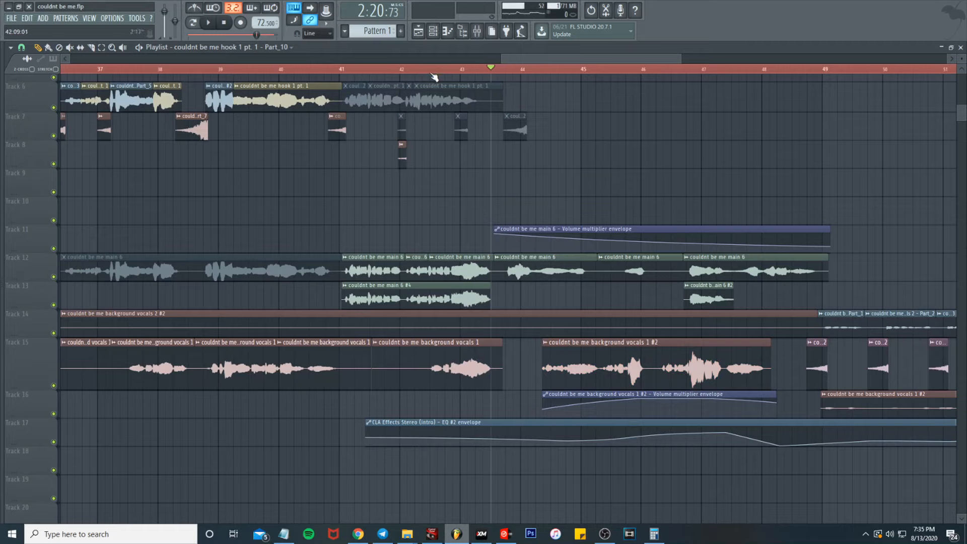
# Step: Place the playhead at bar 44, check the channel settings of the Track 12 main vocal clip, and close them
pyautogui.moveTo(429, 72)
pyautogui.mouseDown()
pyautogui.moveTo(550, 73)
pyautogui.moveTo(524, 84)
pyautogui.mouseUp()
pyautogui.doubleClick(535, 269)
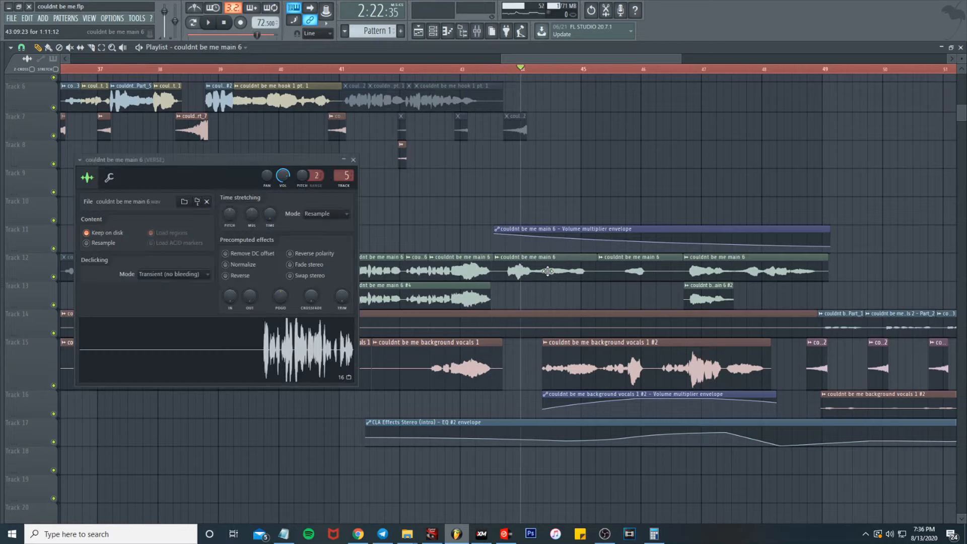
pyautogui.click(353, 160)
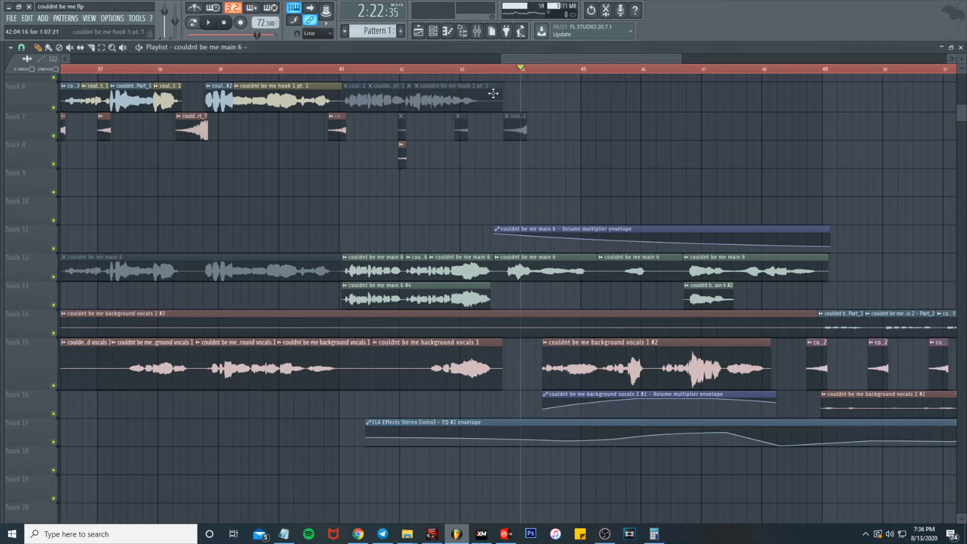
# Step: Audition the outro's vocal volume automation by playing from midway through bar 44, and stop playback
pyautogui.click(504, 70)
pyautogui.moveTo(505, 73); pyautogui.dragTo(552, 73)
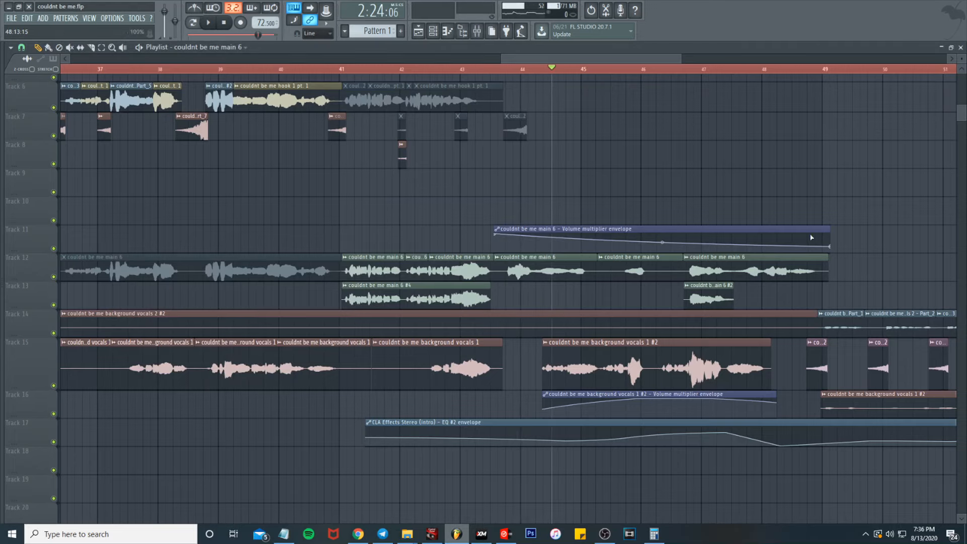
pyautogui.scroll(-3, 799, 161)
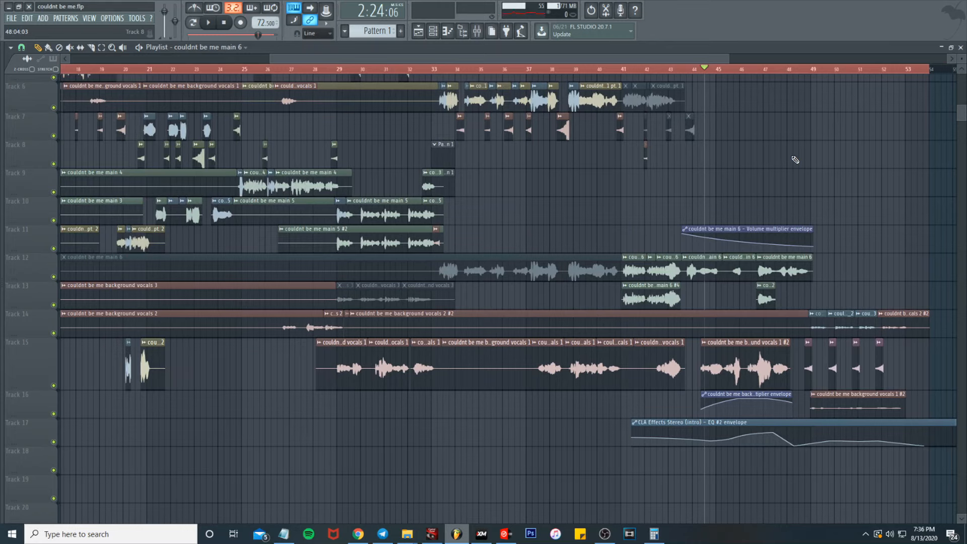
pyautogui.press('space')
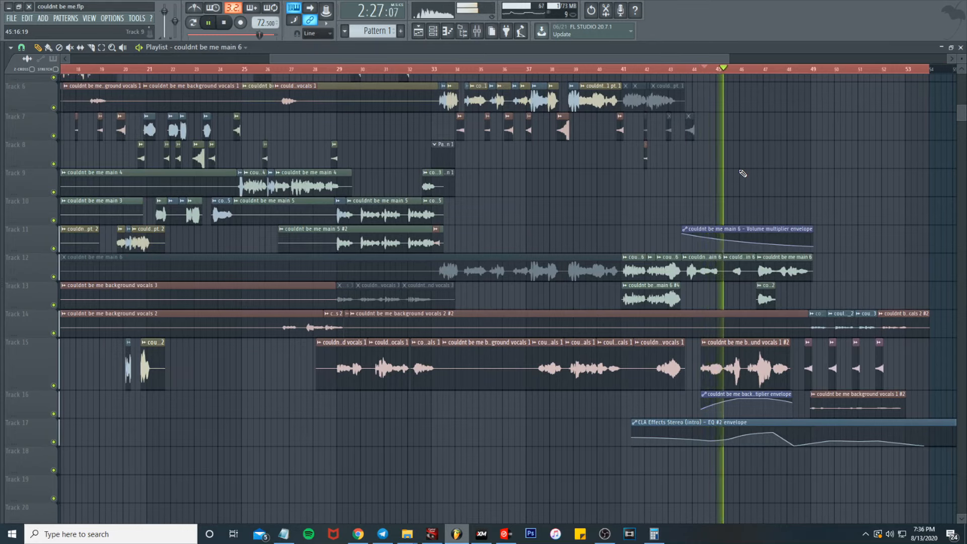
pyautogui.scroll(4, 854, 252)
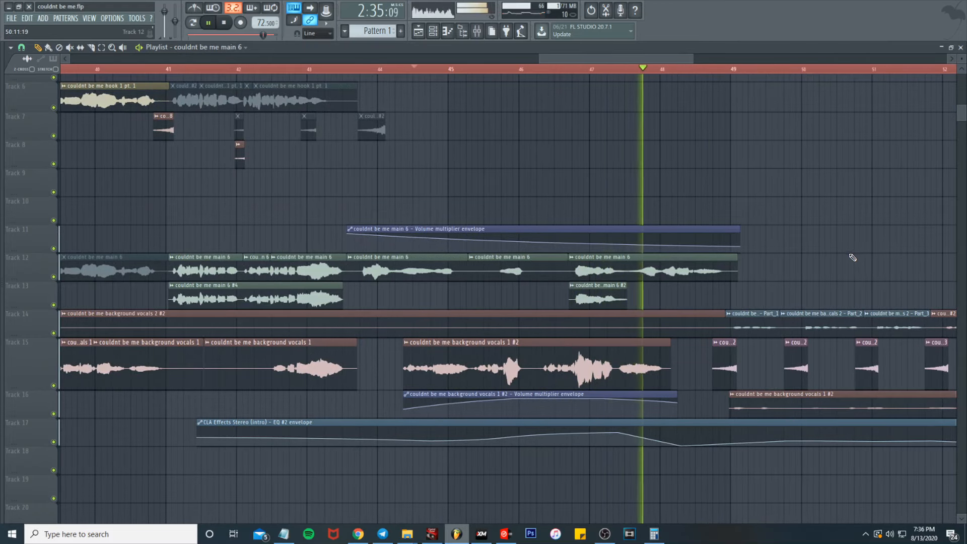
pyautogui.press('space')
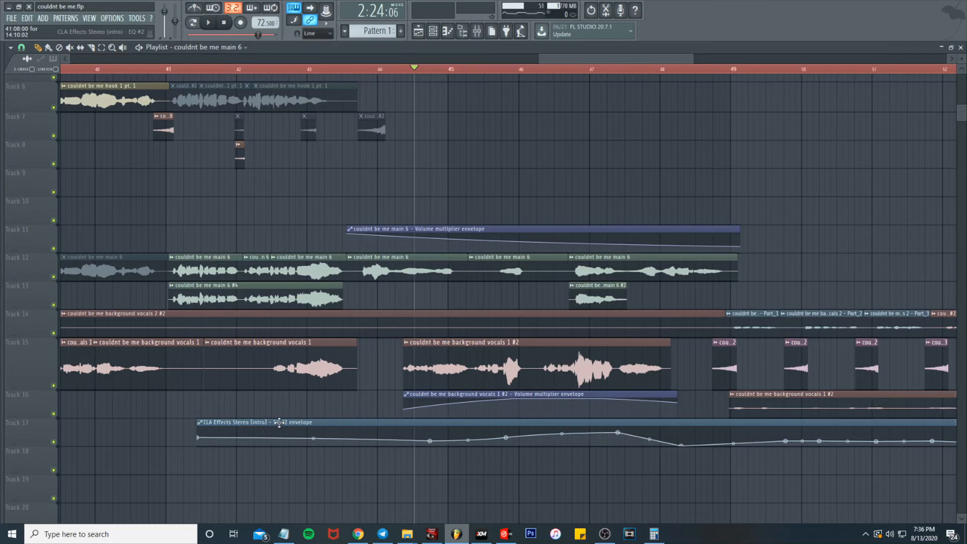
# Step: Examine the CLA Effects Stereo EQ #2 envelope on Track 17 and compare it with the intro's EQ envelope on Track 7
pyautogui.scroll(-2, 275, 423)
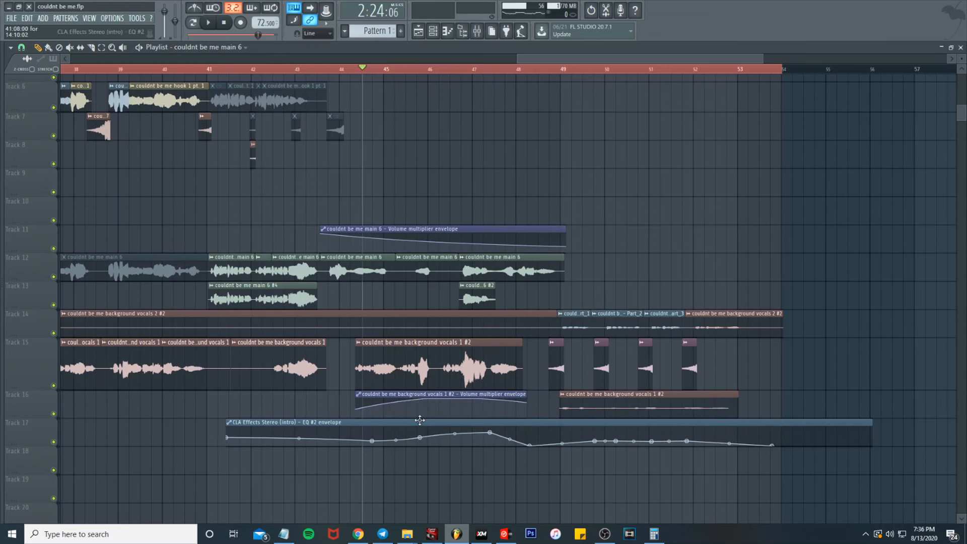
pyautogui.scroll(-6, 453, 428)
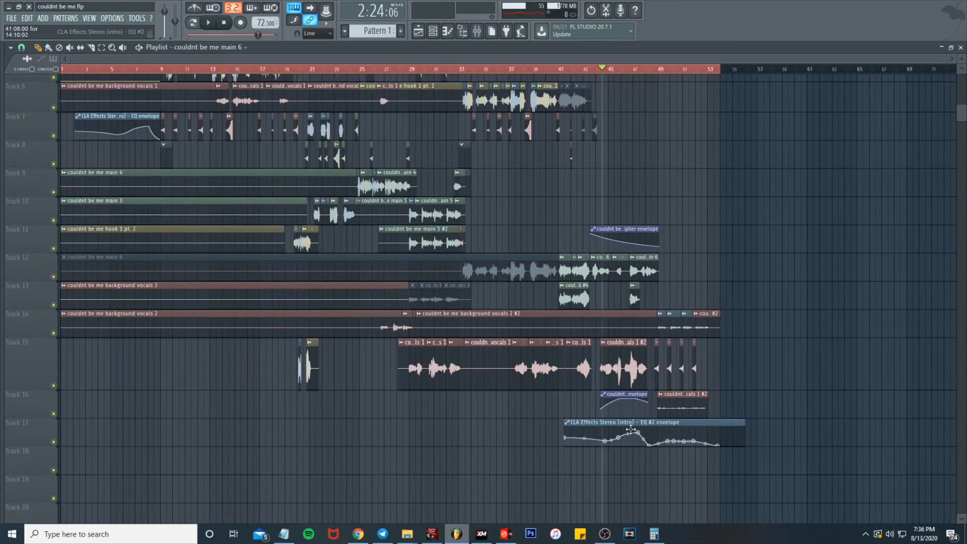
pyautogui.moveTo(115, 124)
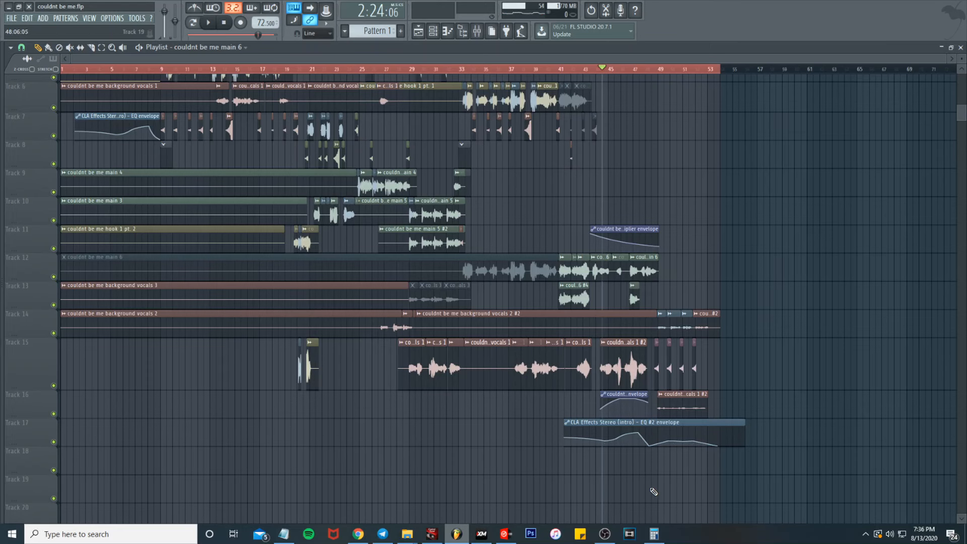
pyautogui.scroll(3, 653, 492)
pyautogui.scroll(-3, 645, 328)
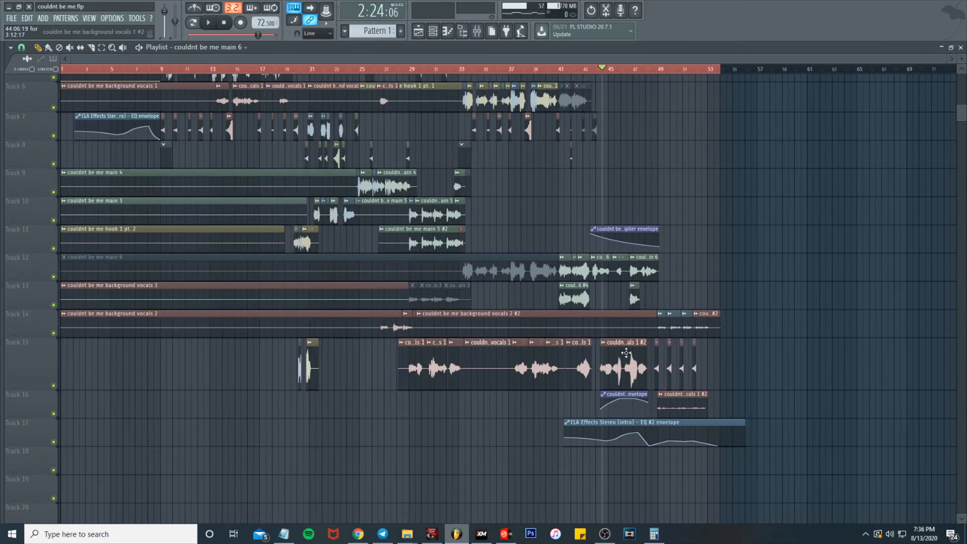
# Step: Move the playhead from bar 48 to just before bar 52 along the closing background vocal swells on Track 15
pyautogui.moveTo(656, 71)
pyautogui.mouseDown()
pyautogui.moveTo(668, 70)
pyautogui.moveTo(658, 70)
pyautogui.mouseUp()
pyautogui.scroll(3, 735, 355)
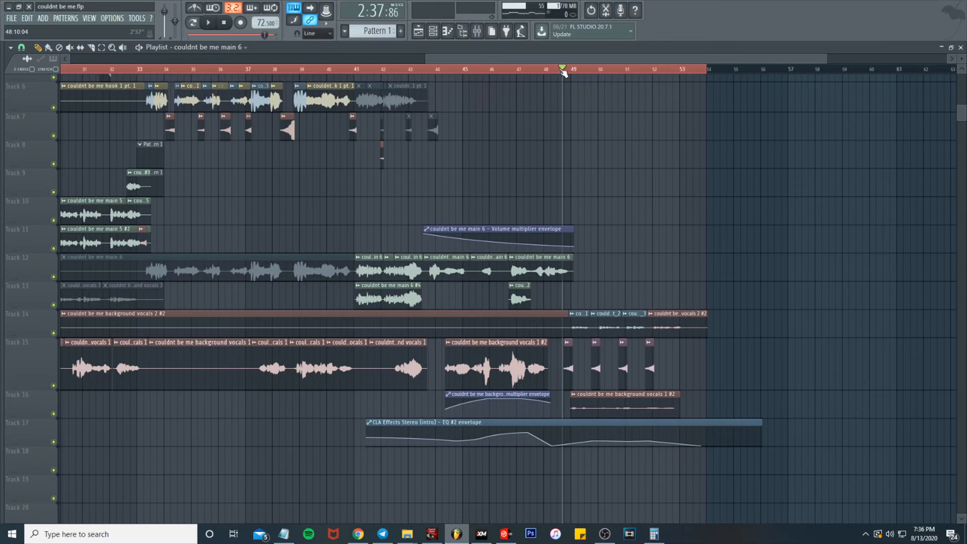
pyautogui.click(616, 70)
pyautogui.moveTo(660, 70); pyautogui.dragTo(647, 69)
pyautogui.scroll(-3, 454, 247)
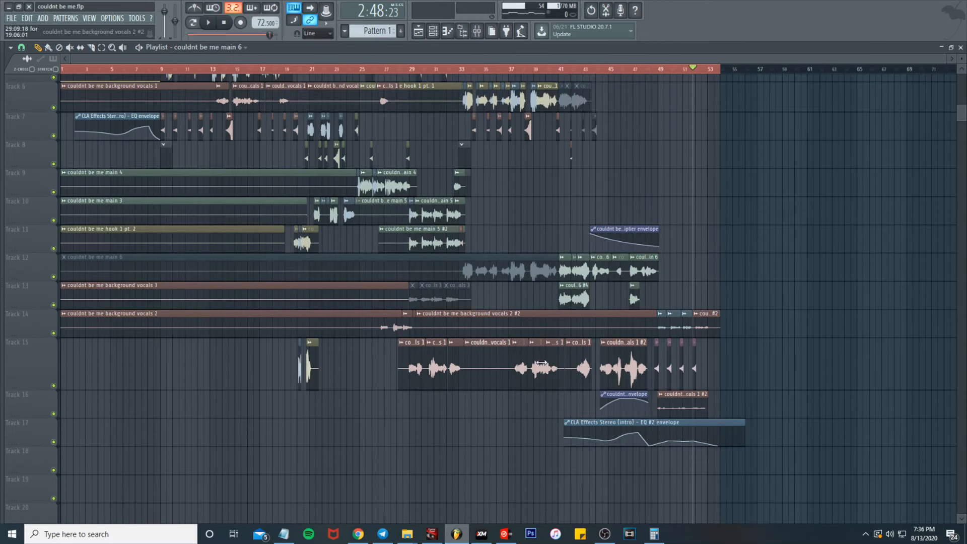